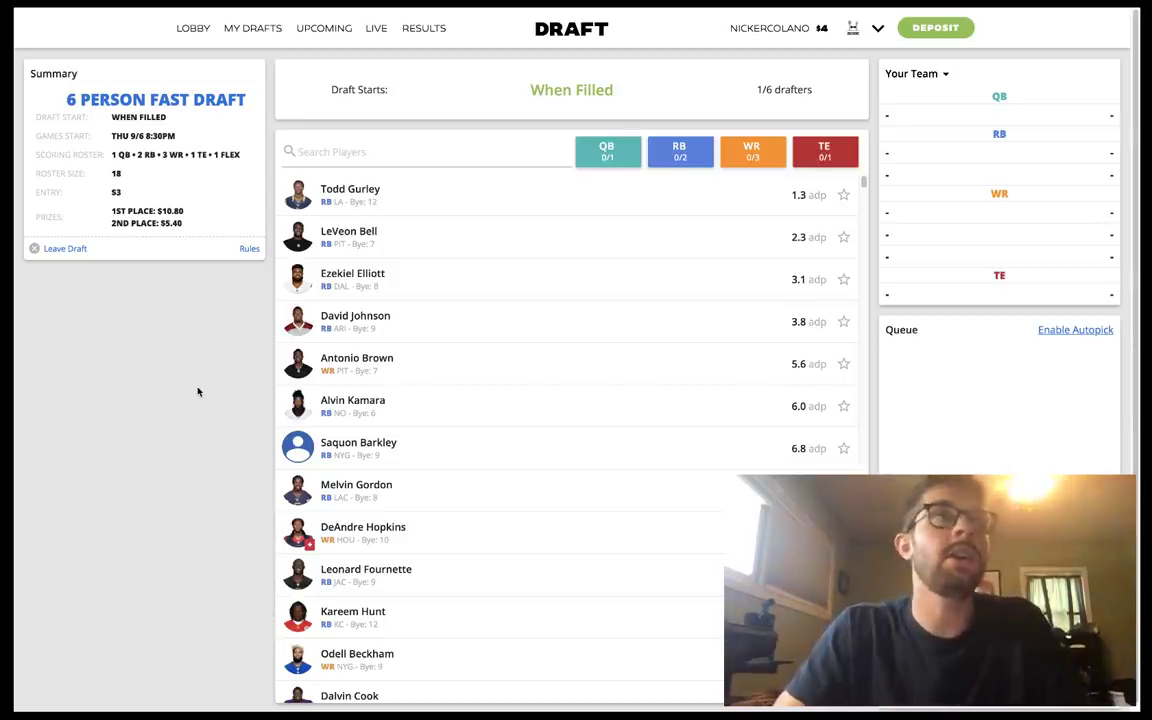
- Open the lobby and examine the 2018 NFL Best Ball contests with their entry fees and prizes
mouse_move(216, 12)
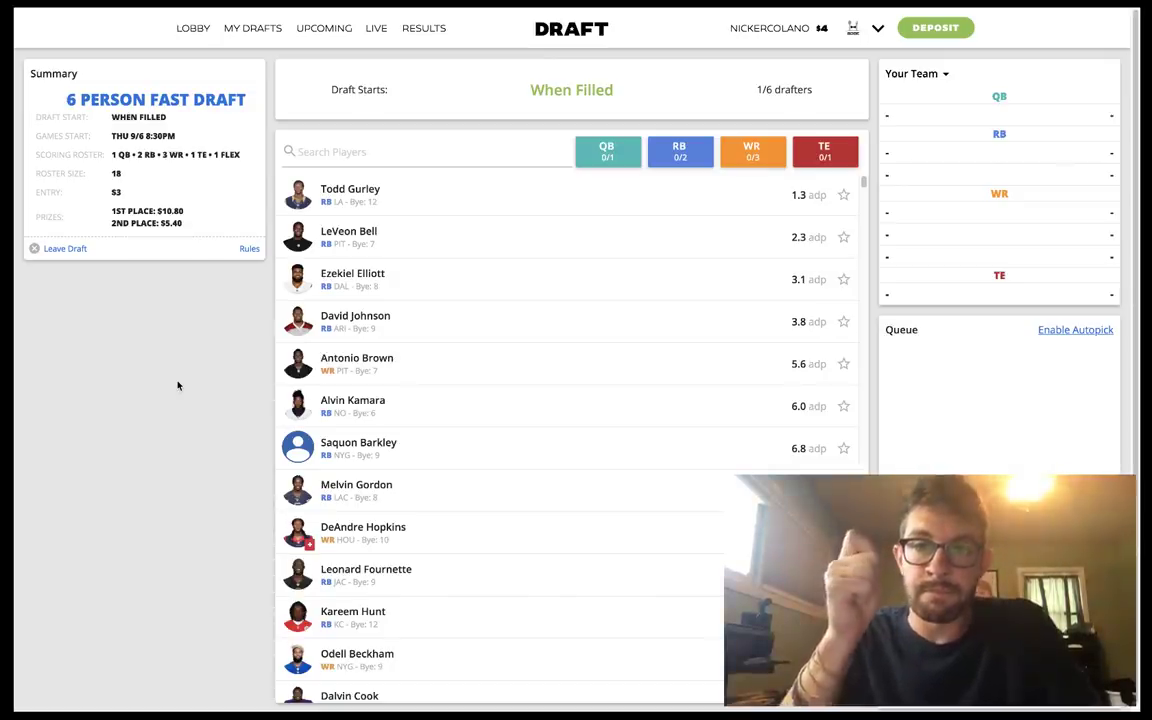
left_click(191, 30)
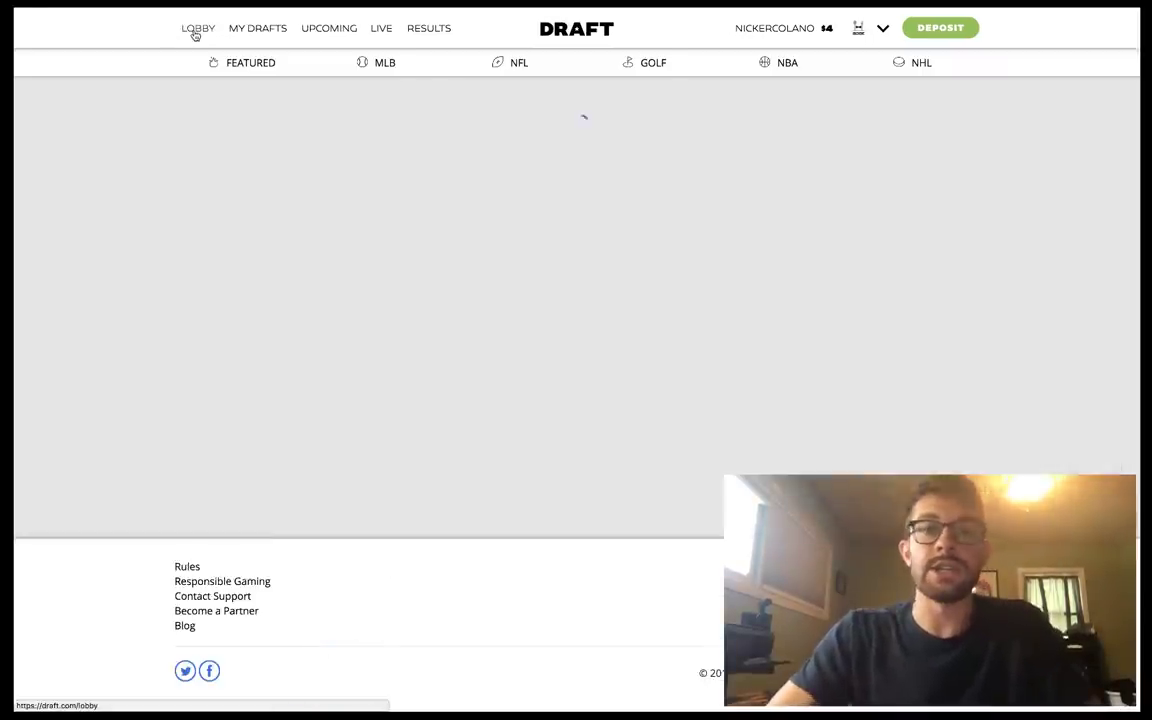
scroll(627, 162, "down", 1)
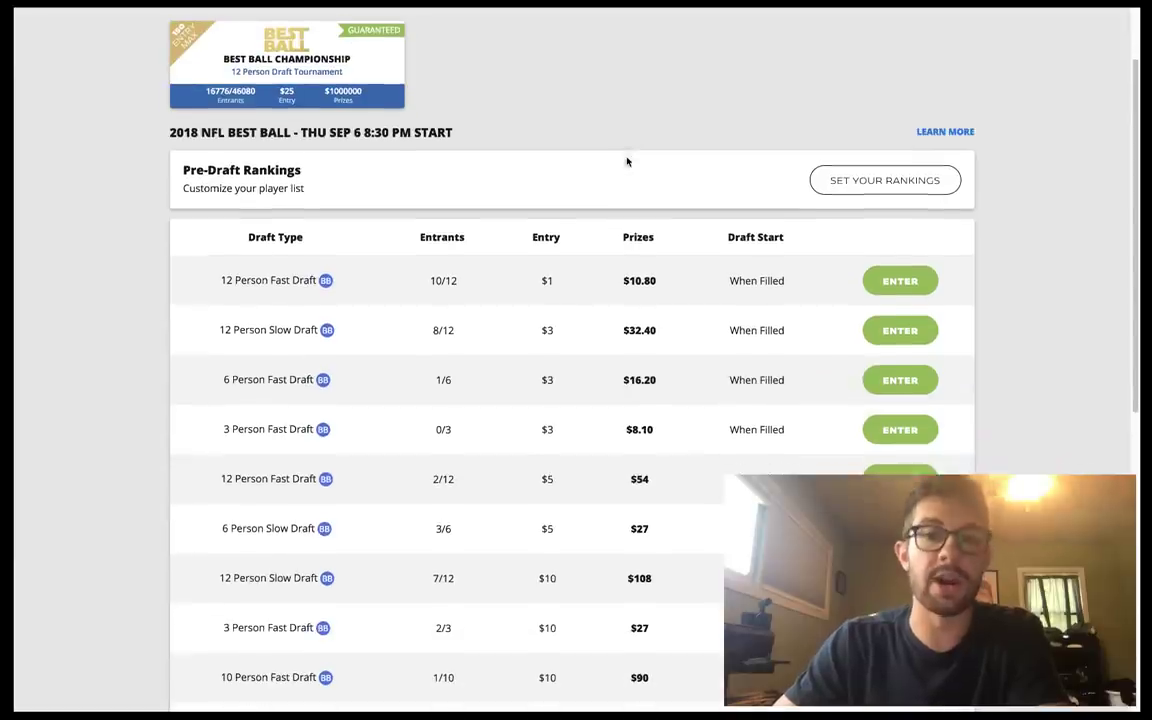
scroll(545, 378, "down", 6)
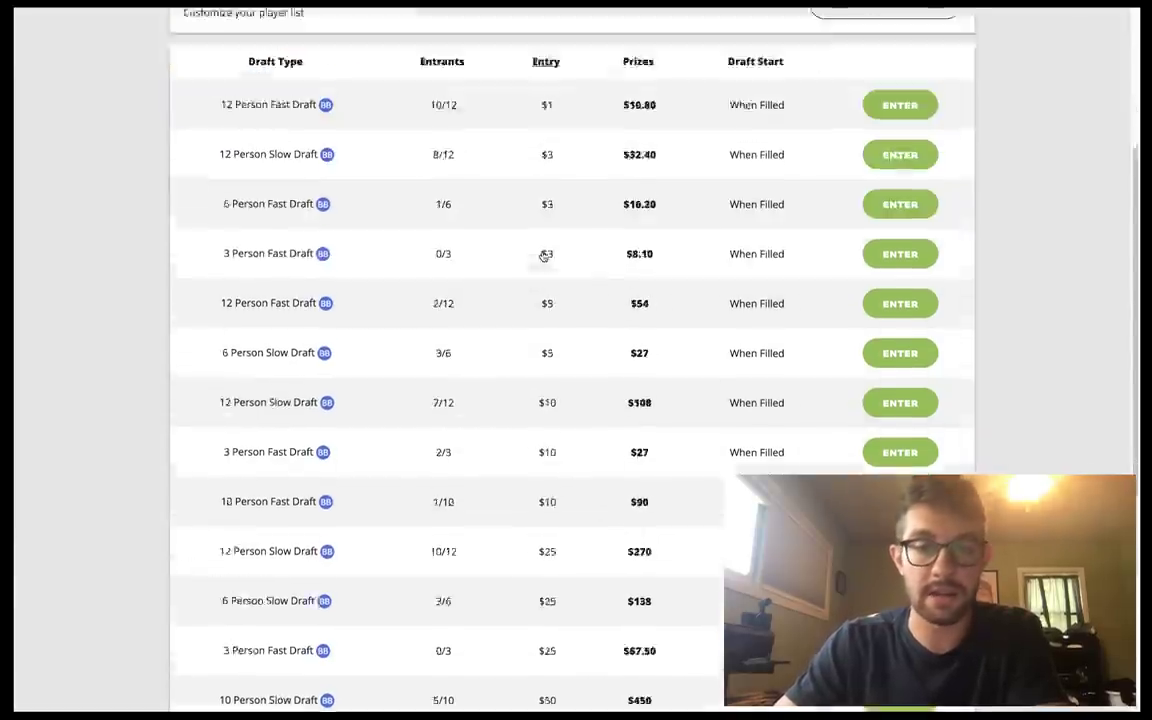
scroll(548, 452, "up", 1)
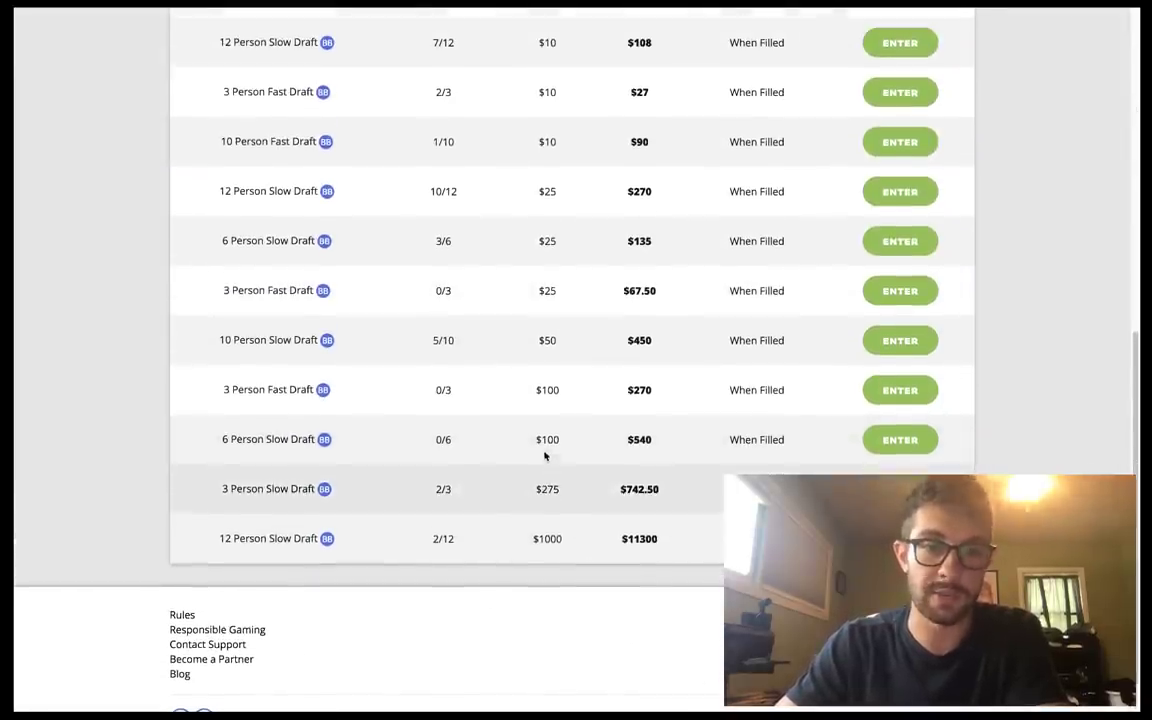
scroll(551, 539, "up", 7)
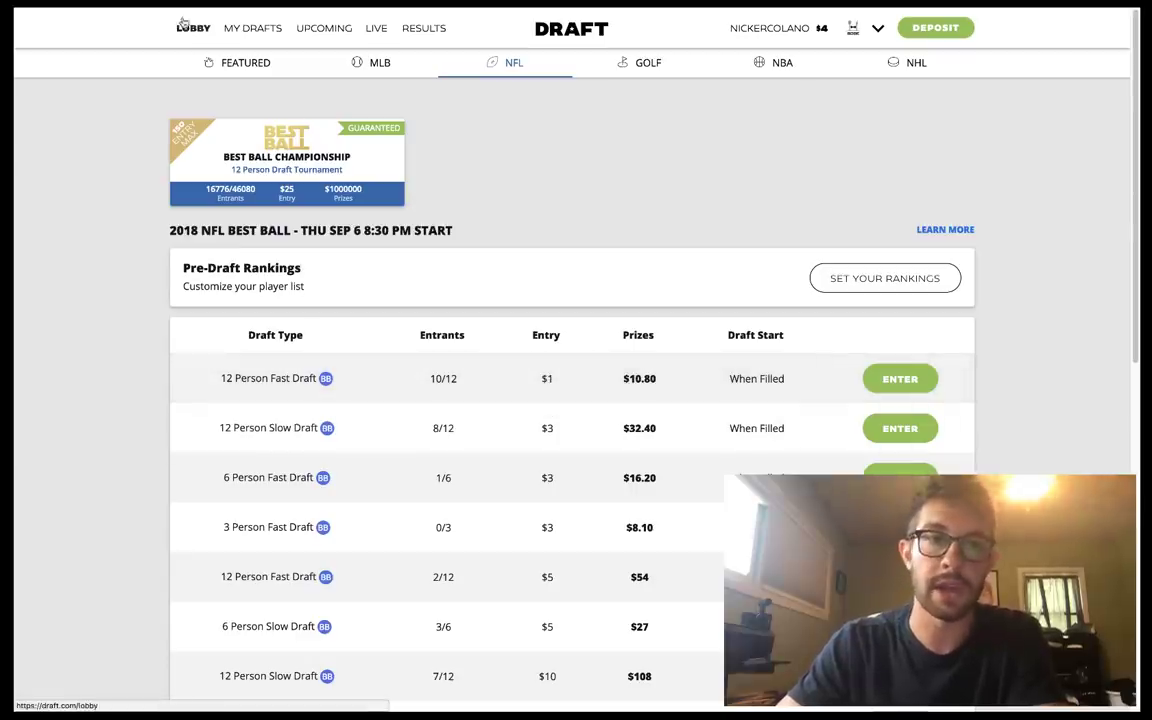
- Reopen the $3 6 Person Fast Draft from the list of own drafts
left_click(258, 30)
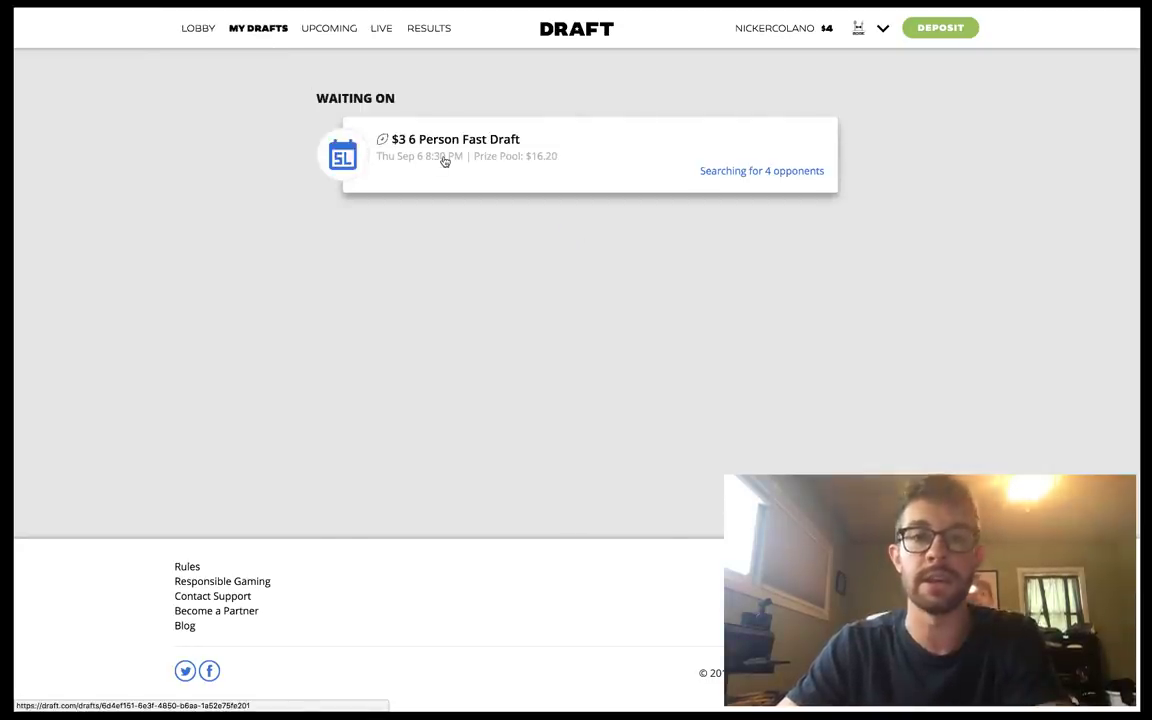
left_click(445, 161)
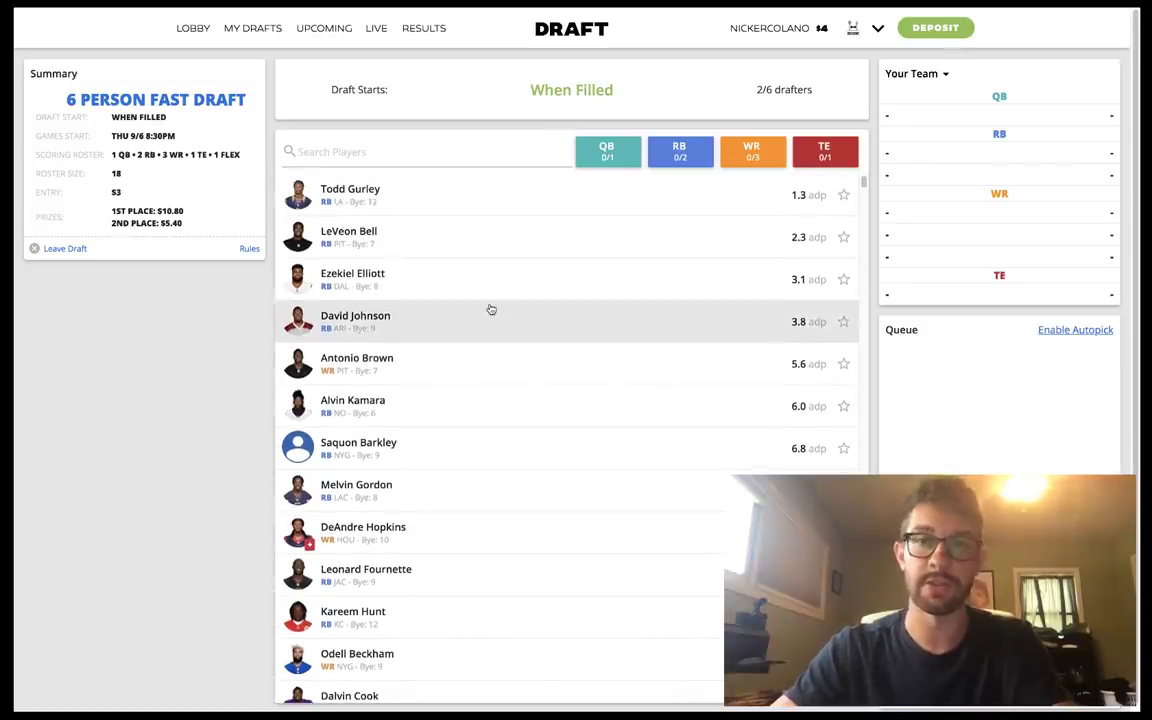
- Filter the player list to quarterbacks and examine their order by average draft position
mouse_move(433, 10)
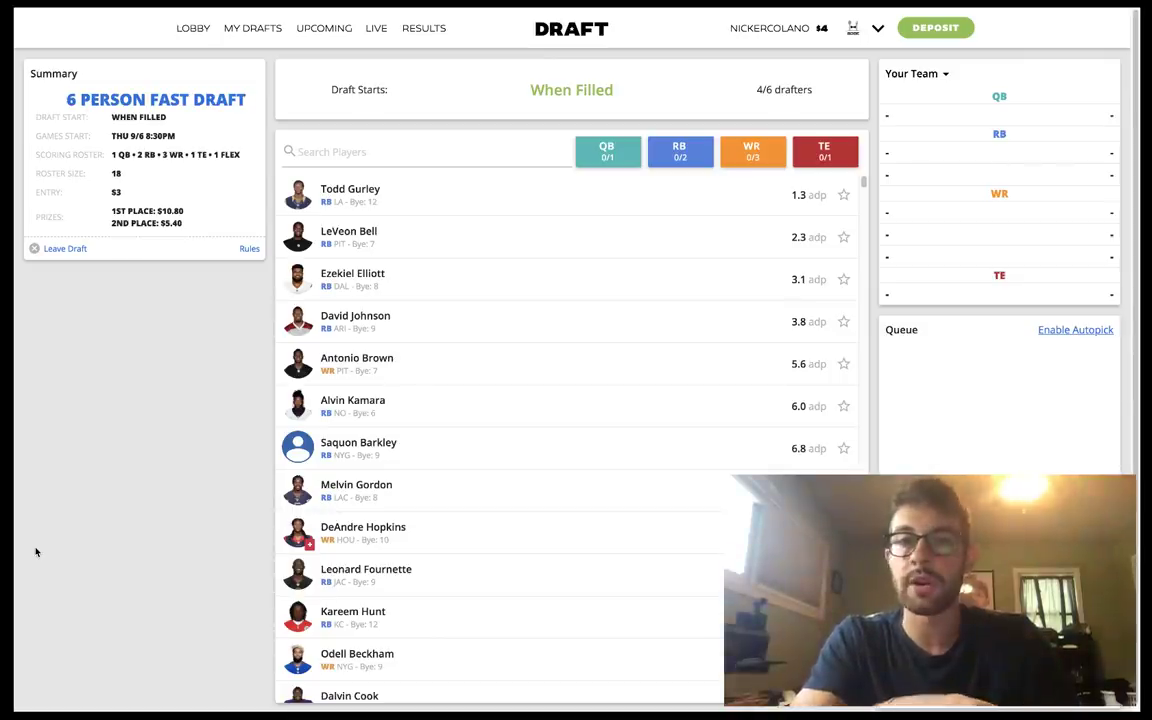
left_click(625, 153)
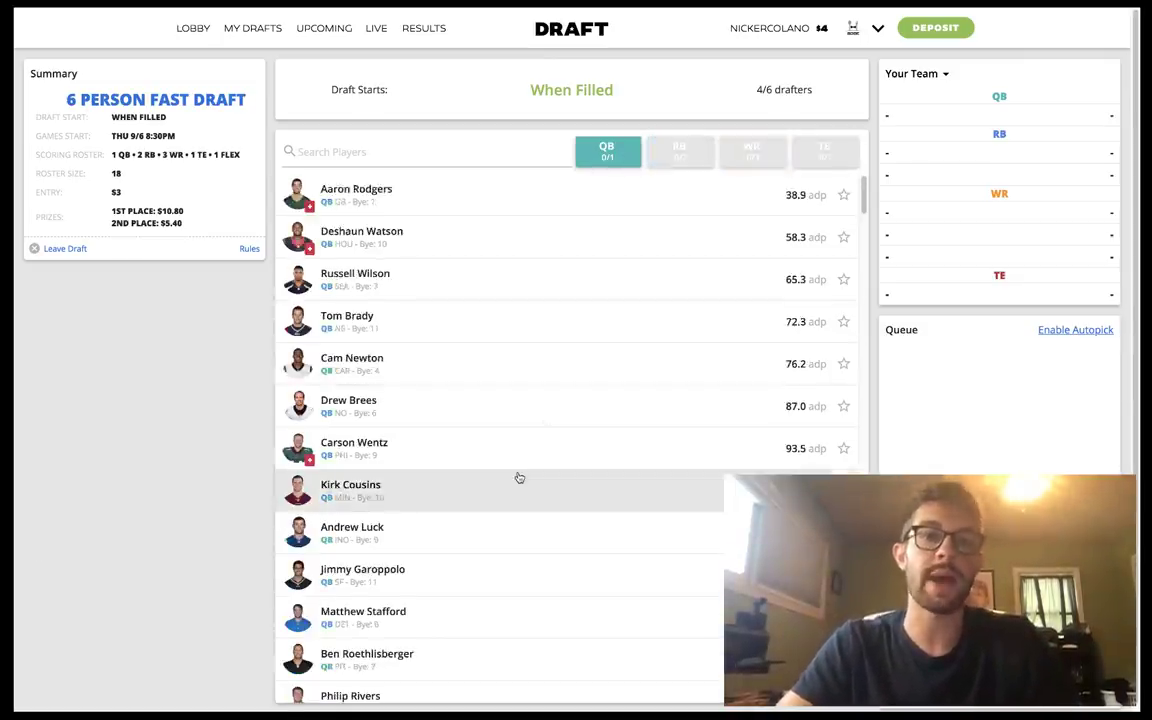
scroll(517, 478, "down", 1)
scroll(519, 478, "up", 1)
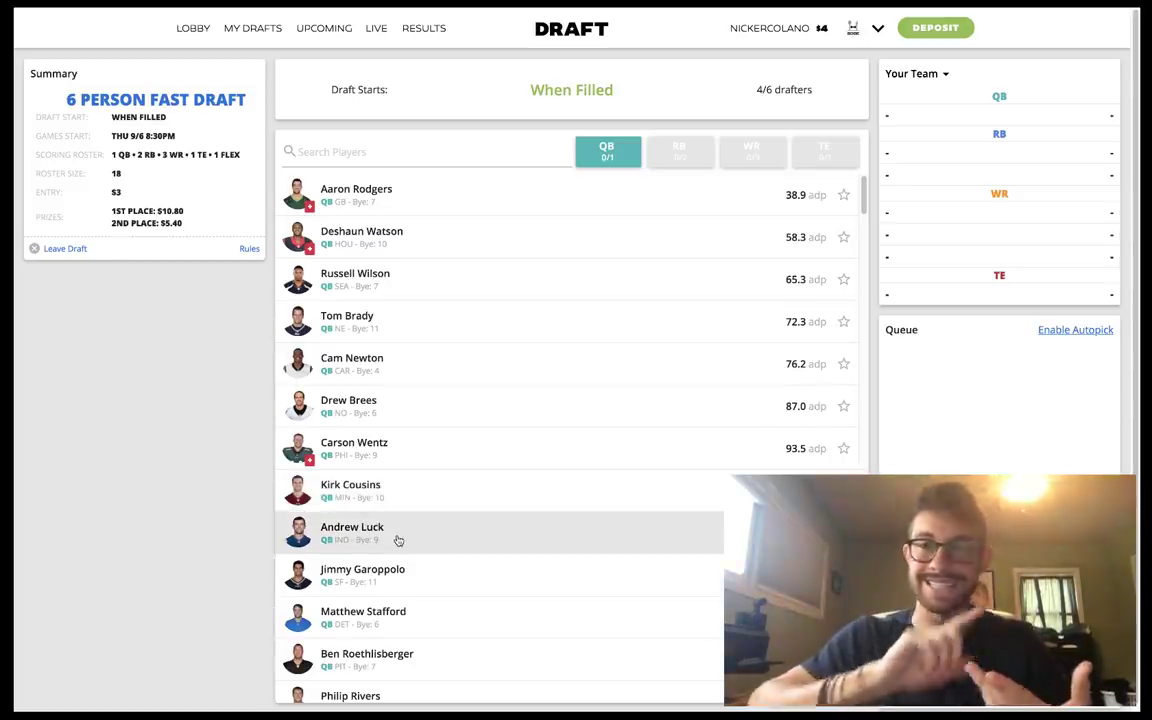
scroll(404, 429, "down", 2)
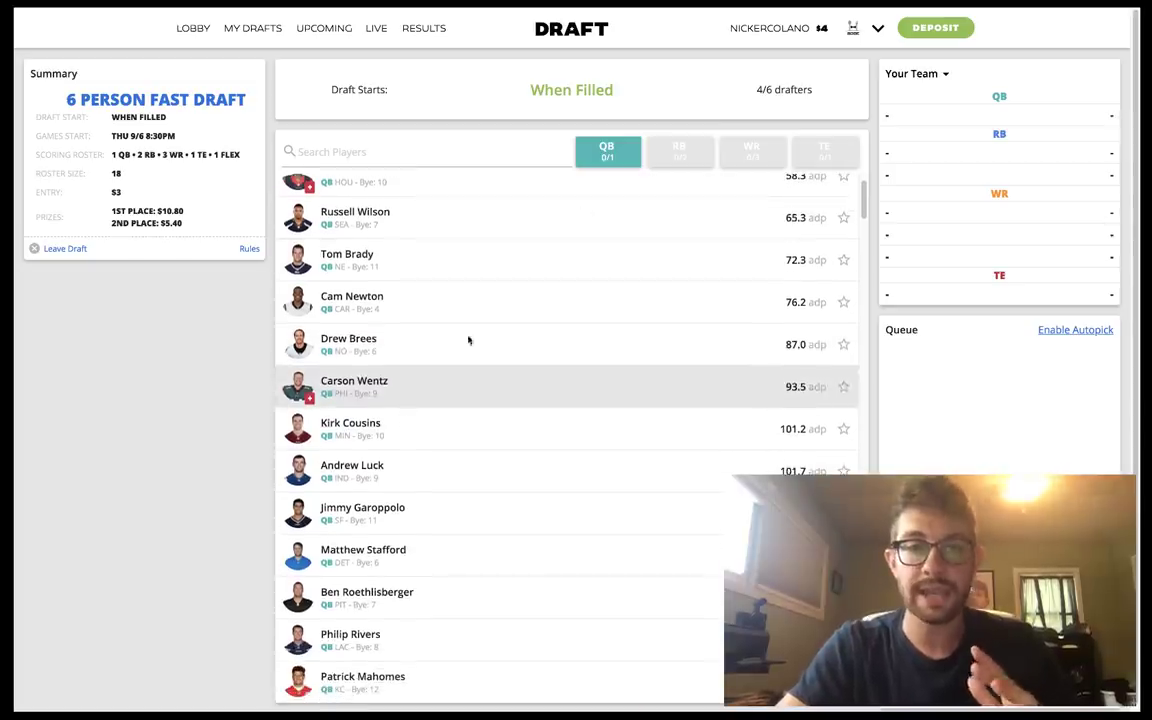
scroll(438, 424, "down", 2)
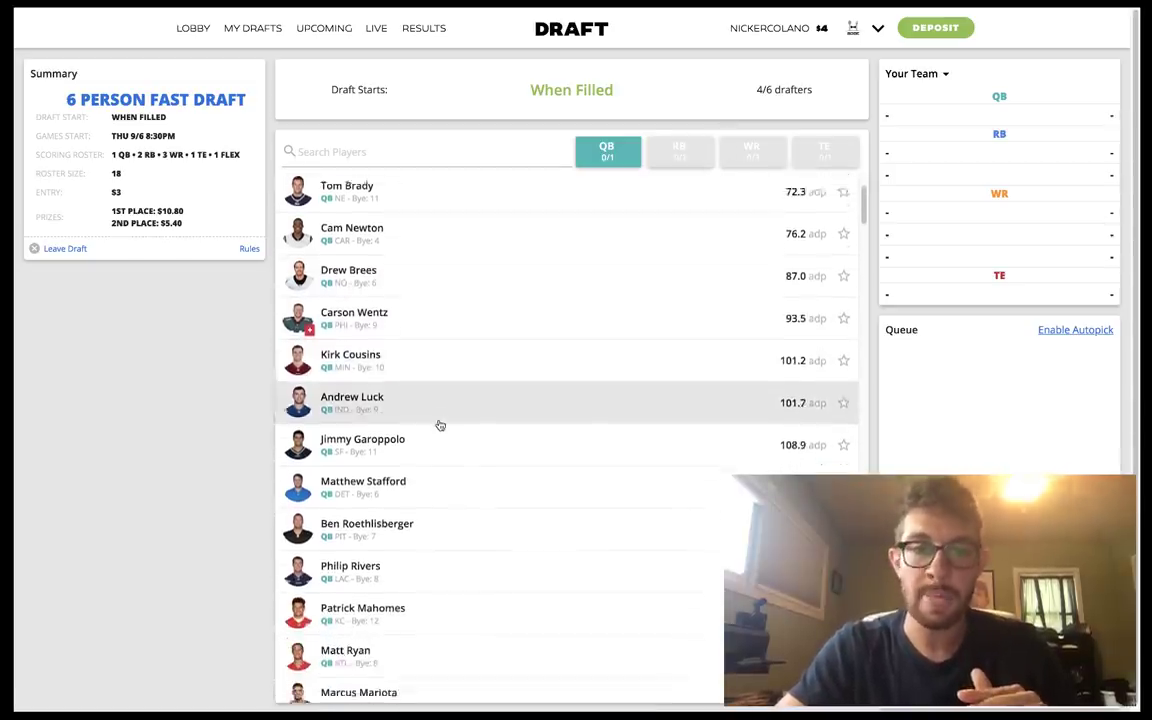
scroll(440, 425, "up", 3)
scroll(440, 425, "up", 1)
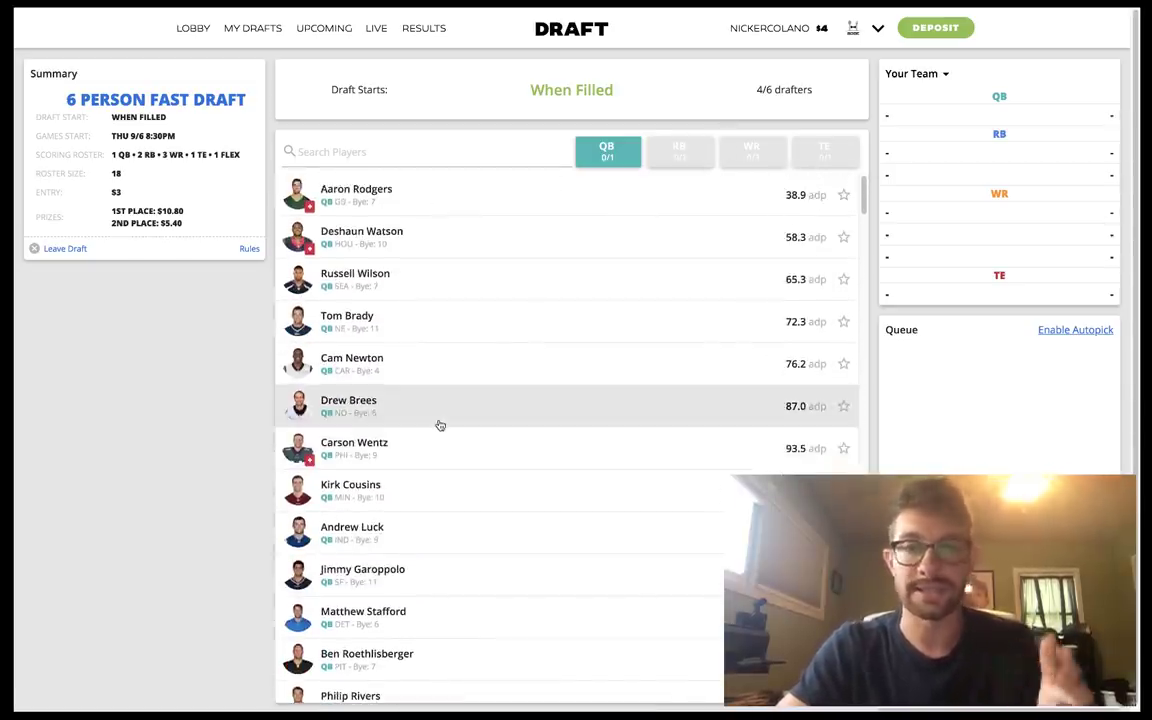
scroll(407, 480, "down", 2)
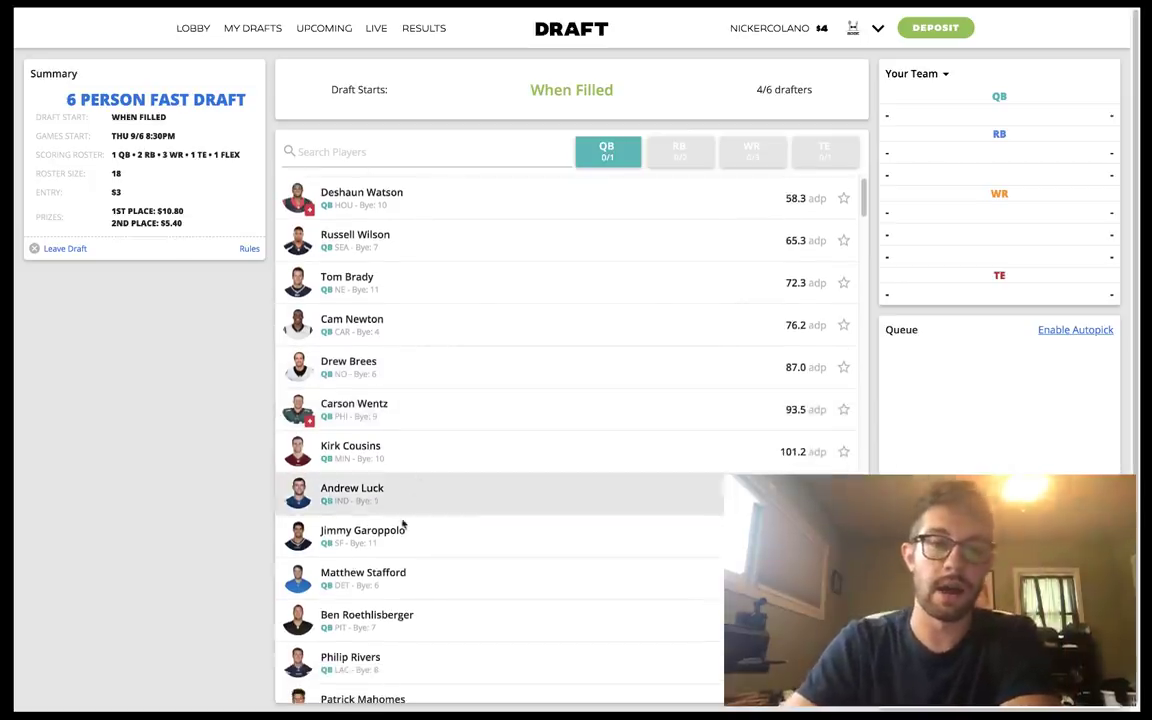
scroll(401, 570, "down", 2)
scroll(403, 562, "down", 2)
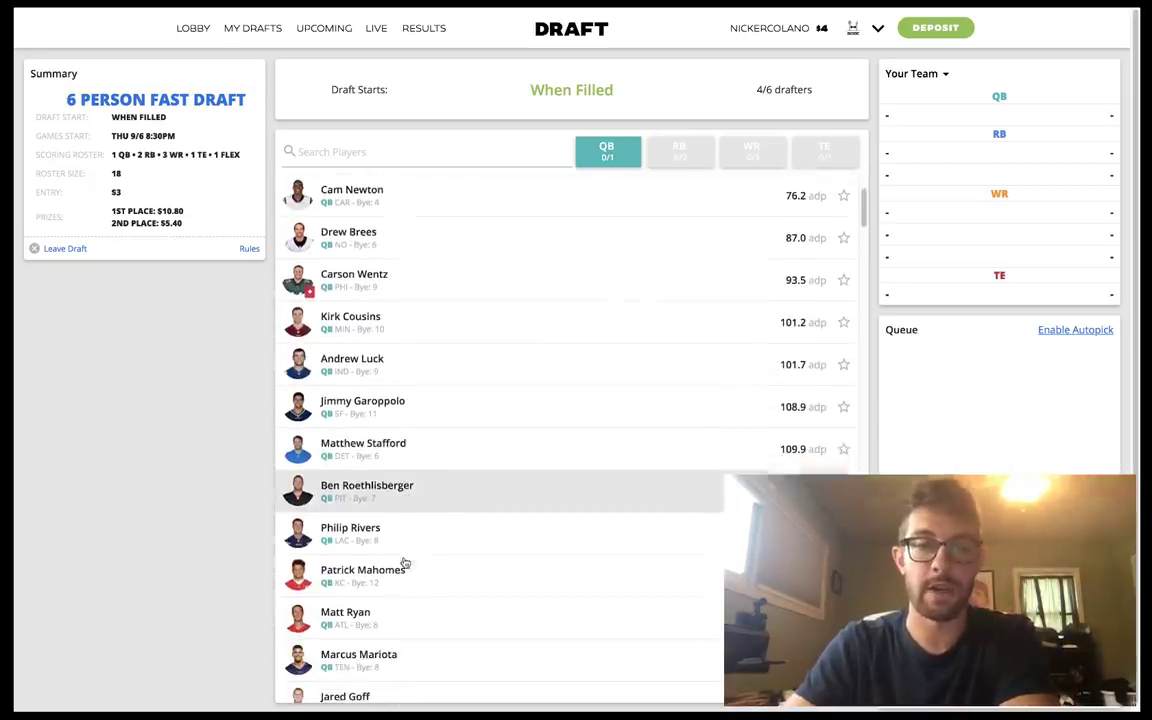
scroll(412, 525, "up", 5)
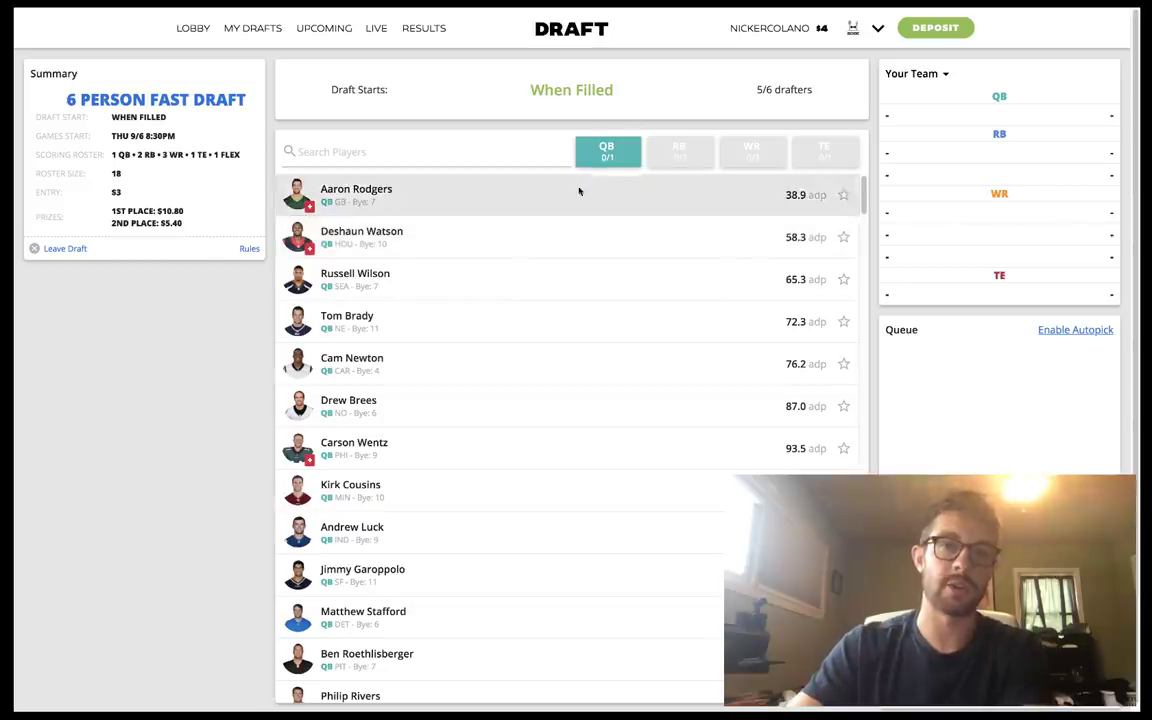
scroll(520, 478, "down", 2)
scroll(521, 480, "up", 2)
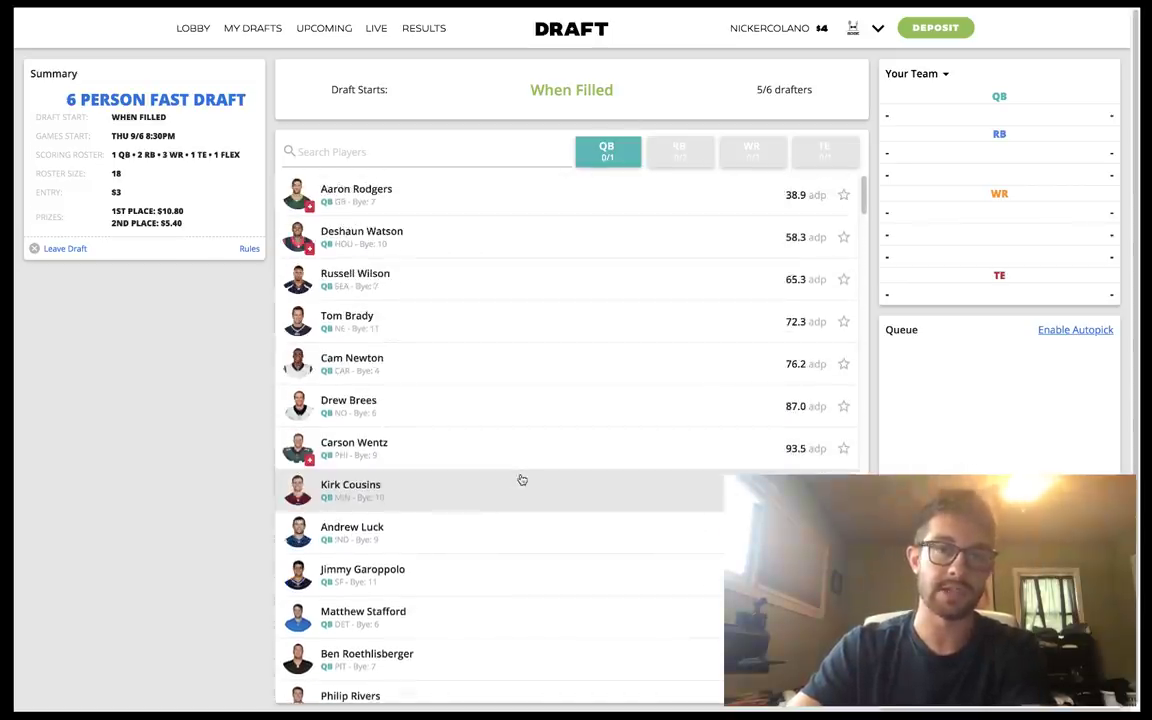
scroll(521, 480, "down", 4)
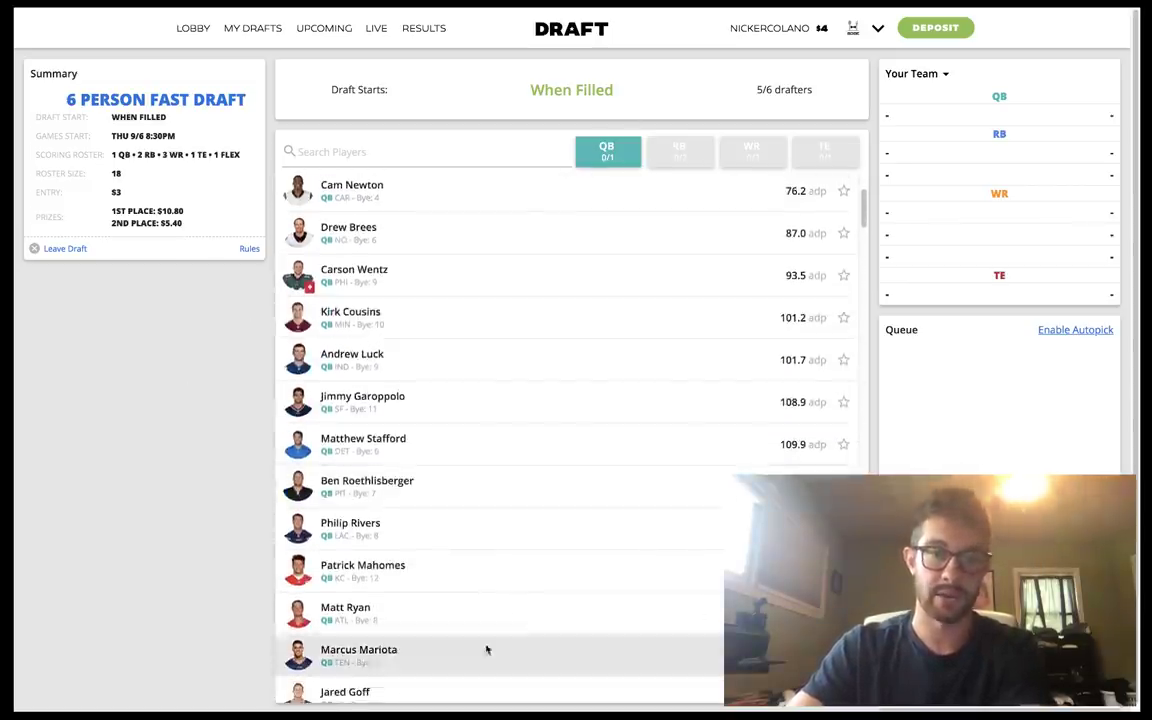
scroll(717, 417, "up", 4)
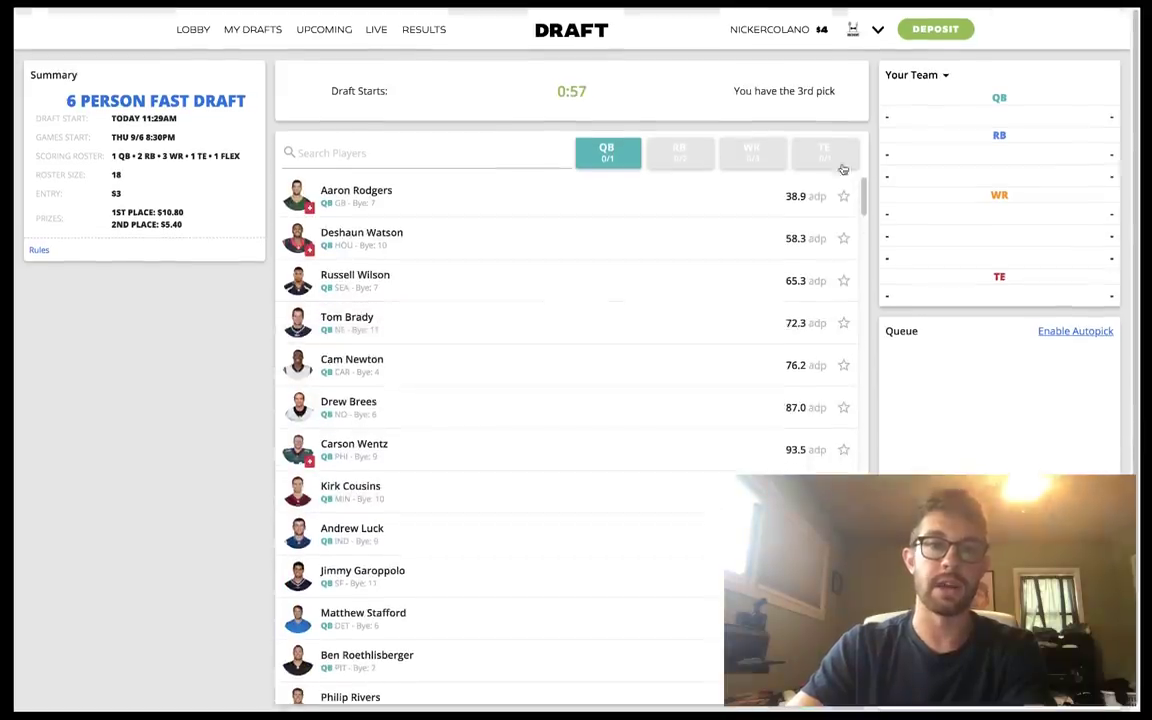
- Show players of all positions again and draft running back LeVeon Bell with pick 1.3
left_click(834, 152)
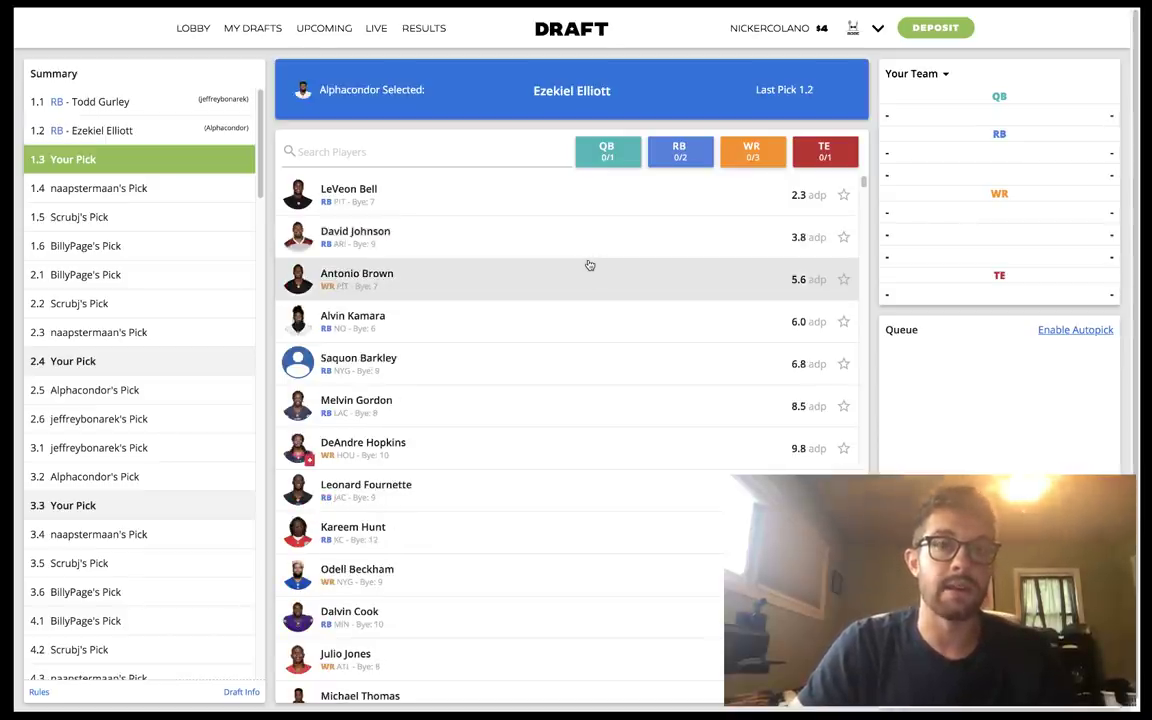
left_click(516, 202)
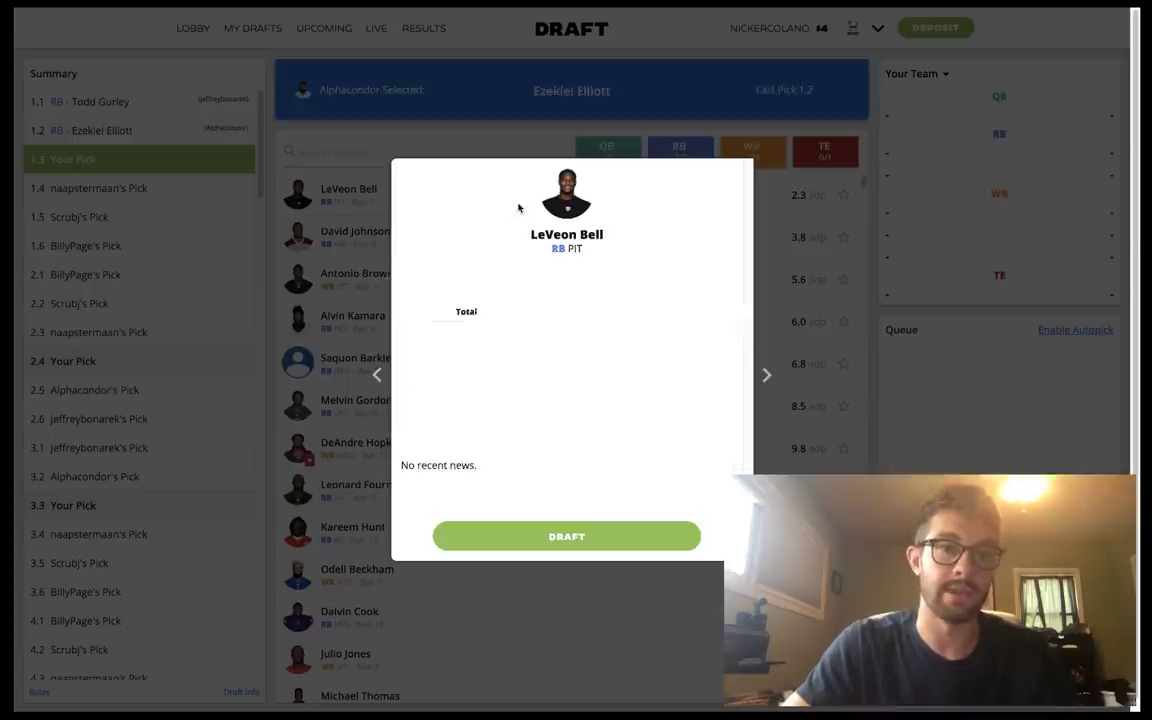
left_click(587, 539)
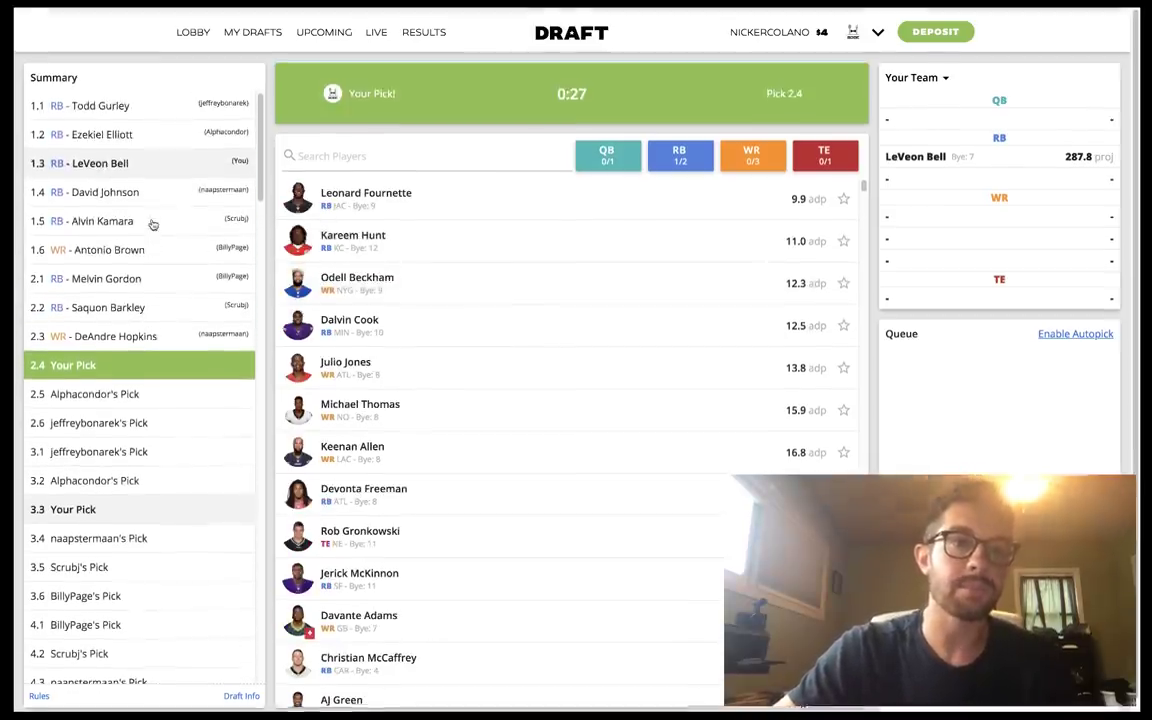
- Check the earlier picks in the draft summary and draft wide receiver Odell Beckham with pick 2.4
scroll(130, 300, "down", 3)
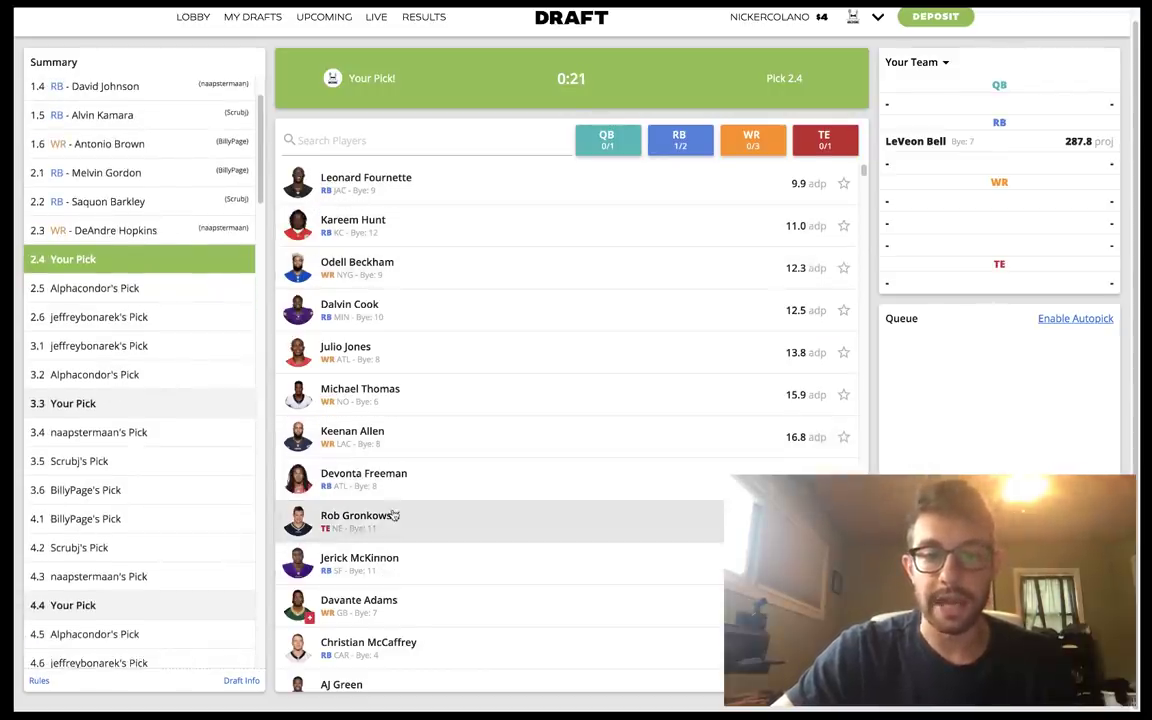
scroll(175, 335, "up", 2)
scroll(175, 335, "down", 1)
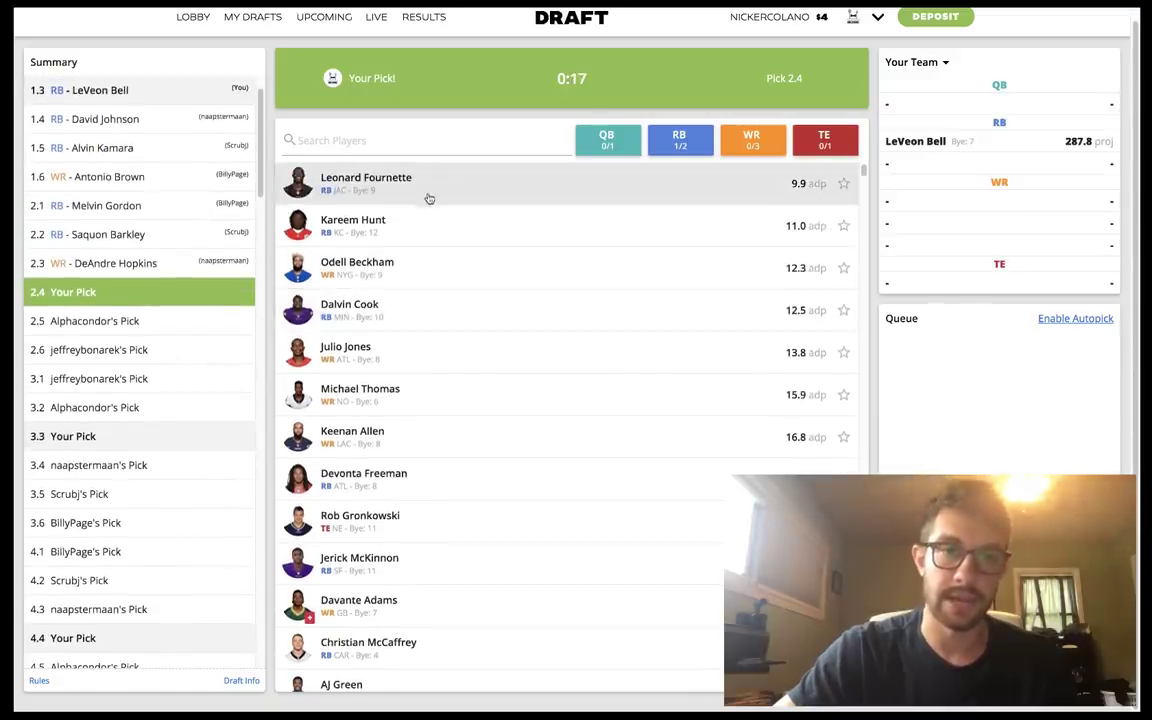
left_click(363, 270)
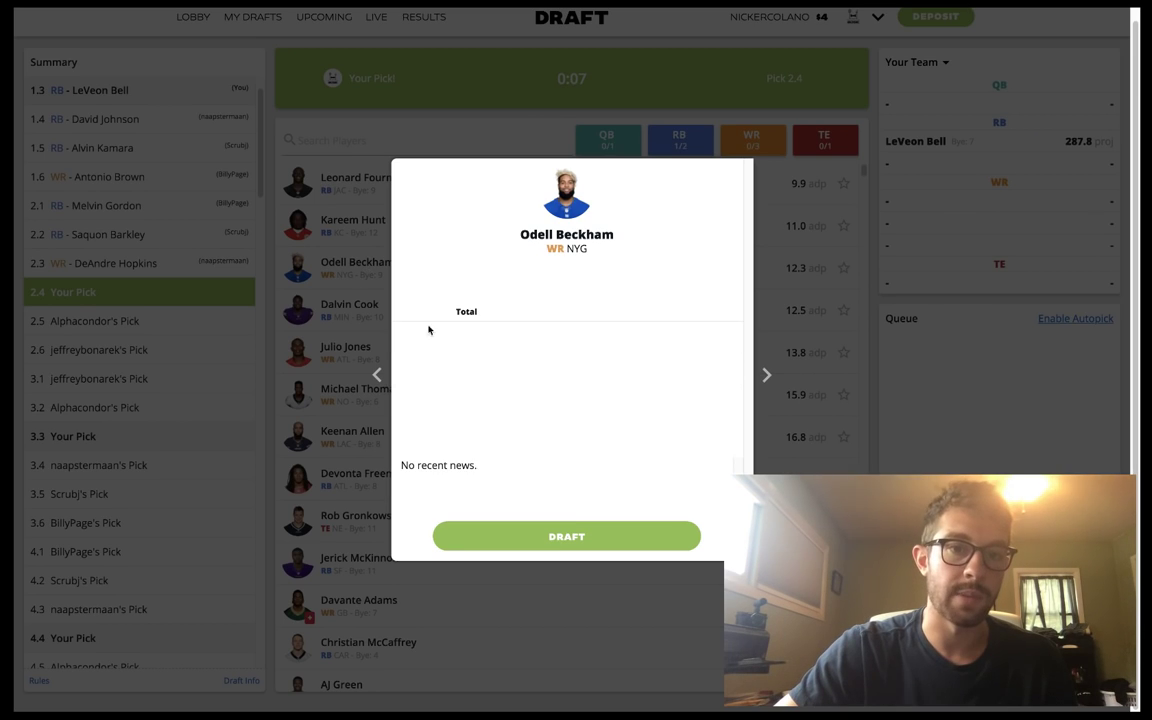
left_click(557, 536)
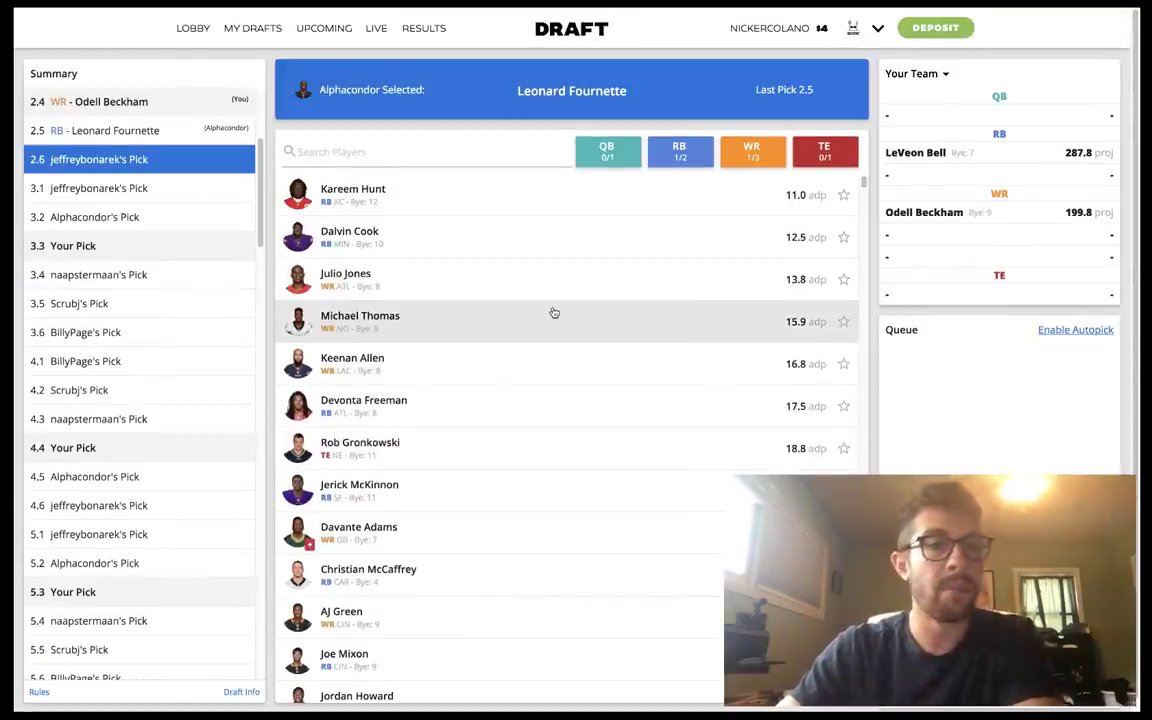
- Review the latest picks and draft tight end Rob Gronkowski with pick 3.3
scroll(250, 257, "up", 1)
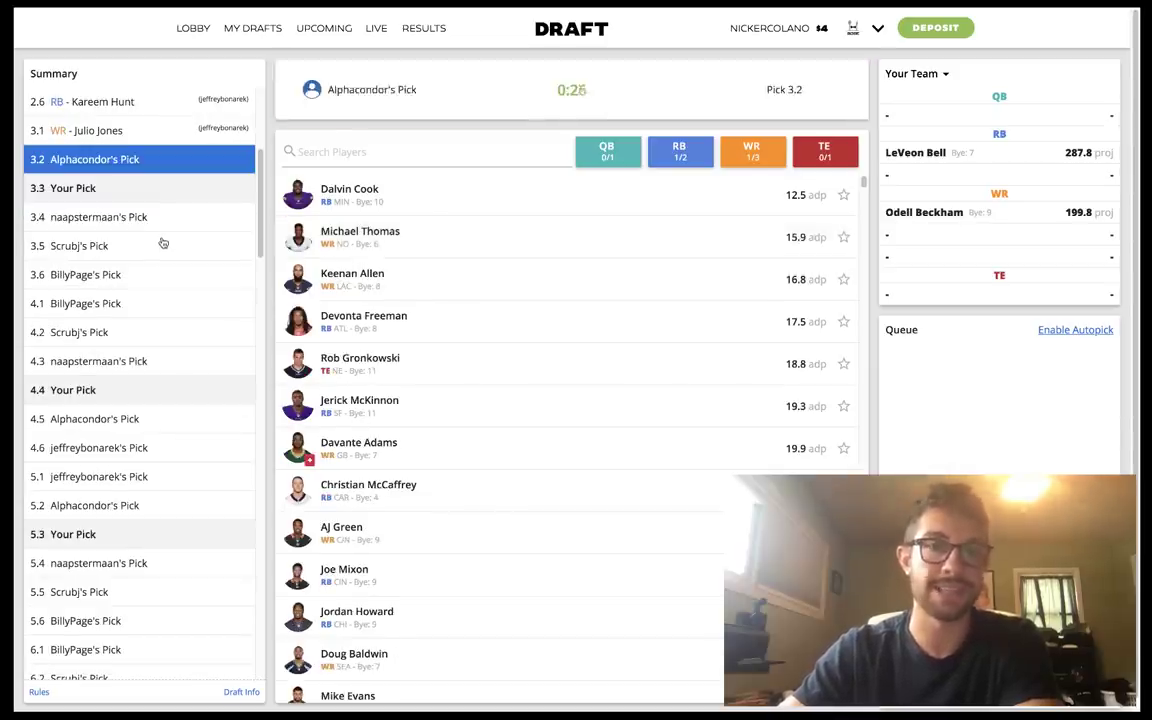
scroll(163, 243, "up", 3)
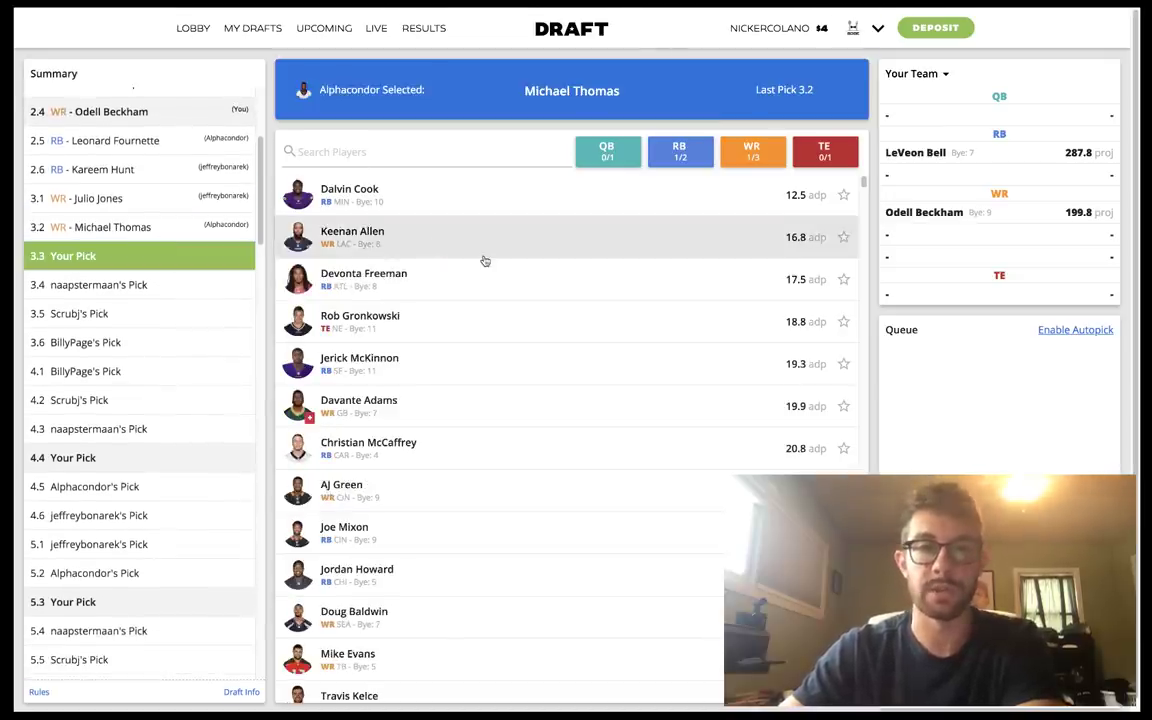
left_click(388, 318)
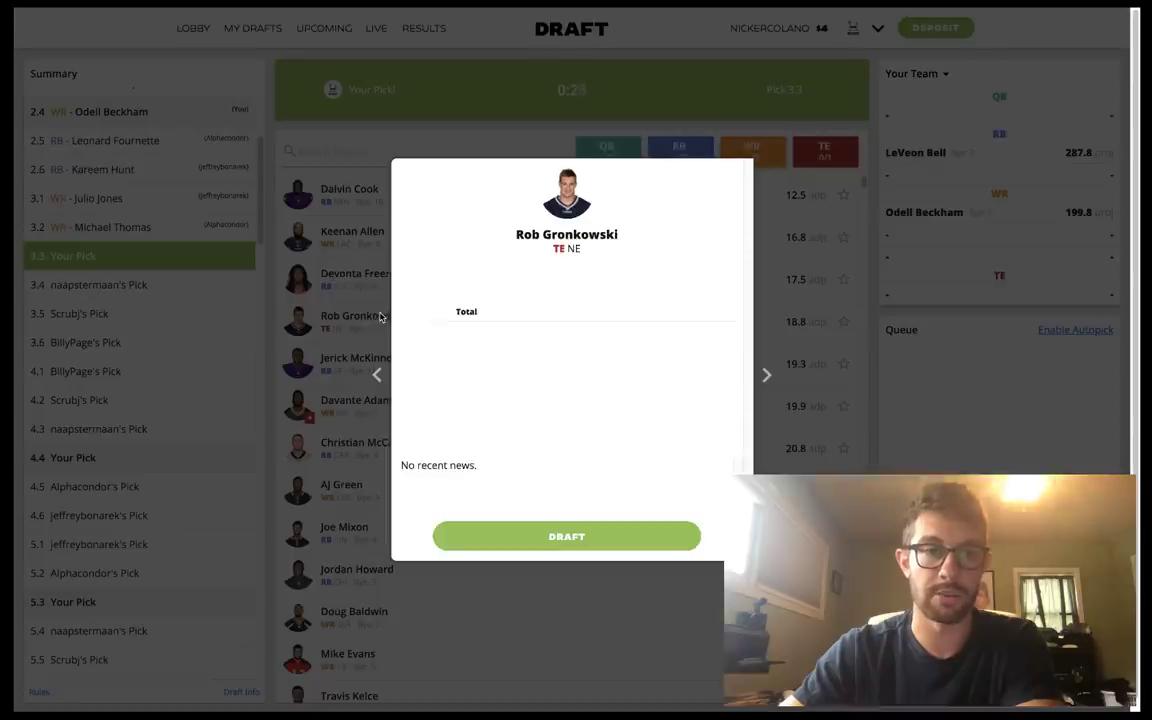
left_click(551, 546)
- Examine the picks made by all drafters in the draft summary ahead of pick 4.4
scroll(186, 260, "up", 3)
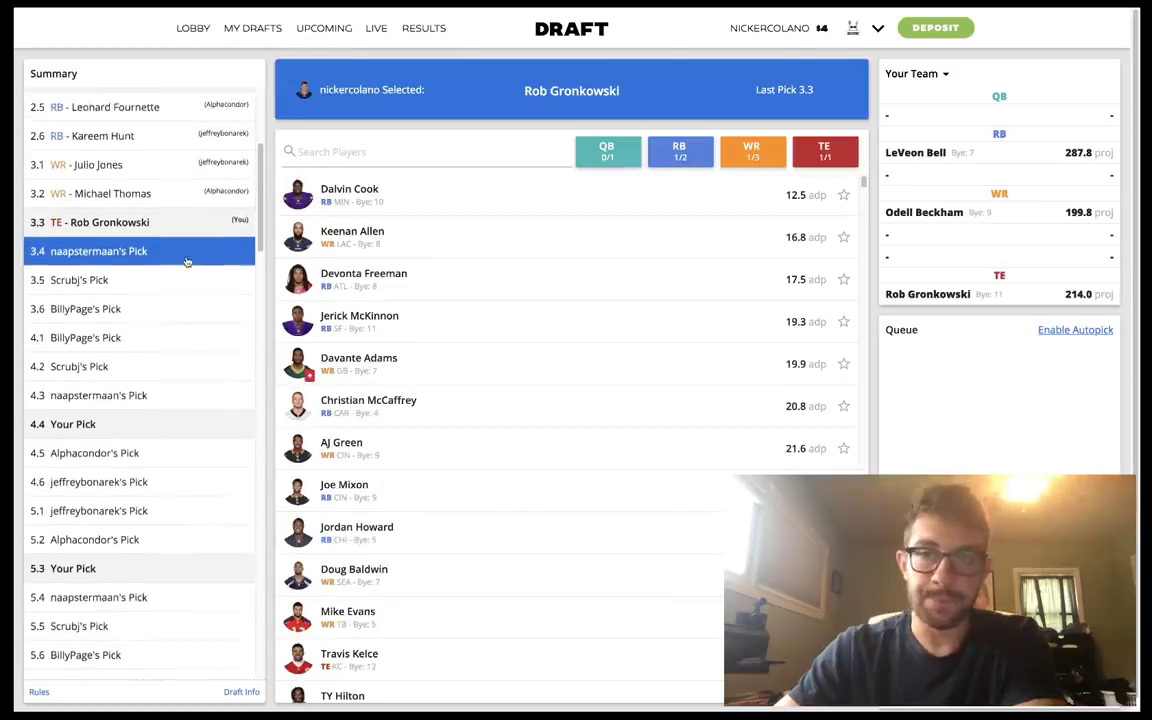
scroll(186, 260, "up", 1)
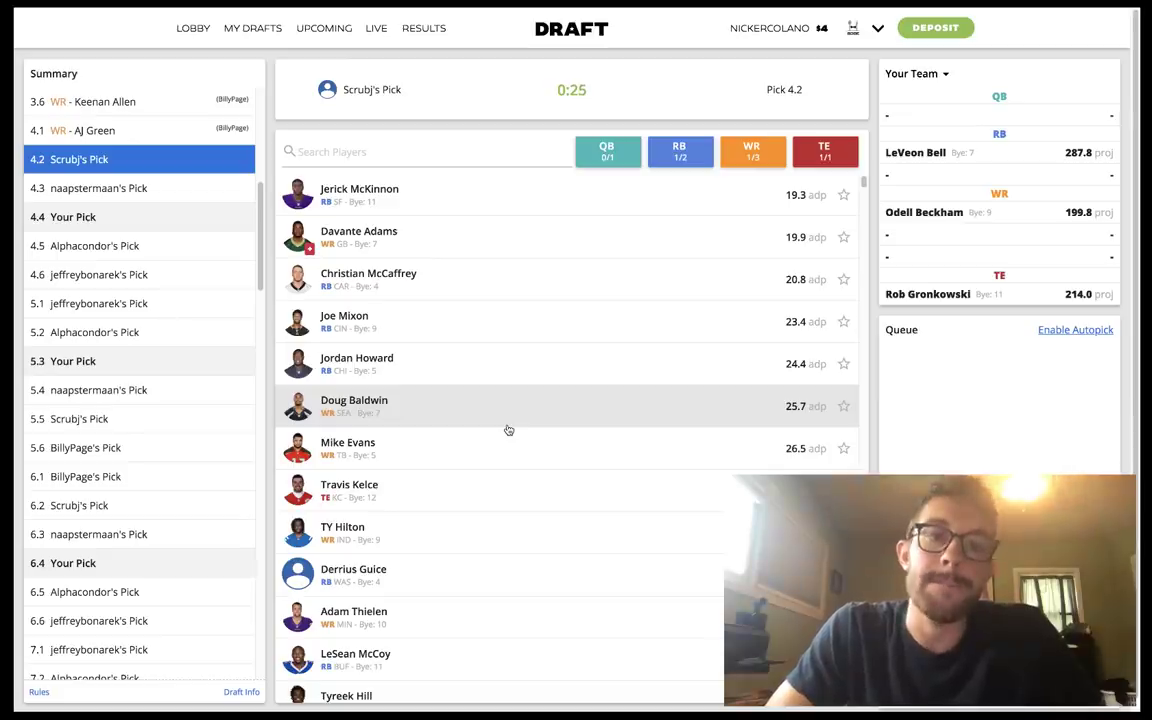
scroll(104, 312, "up", 3)
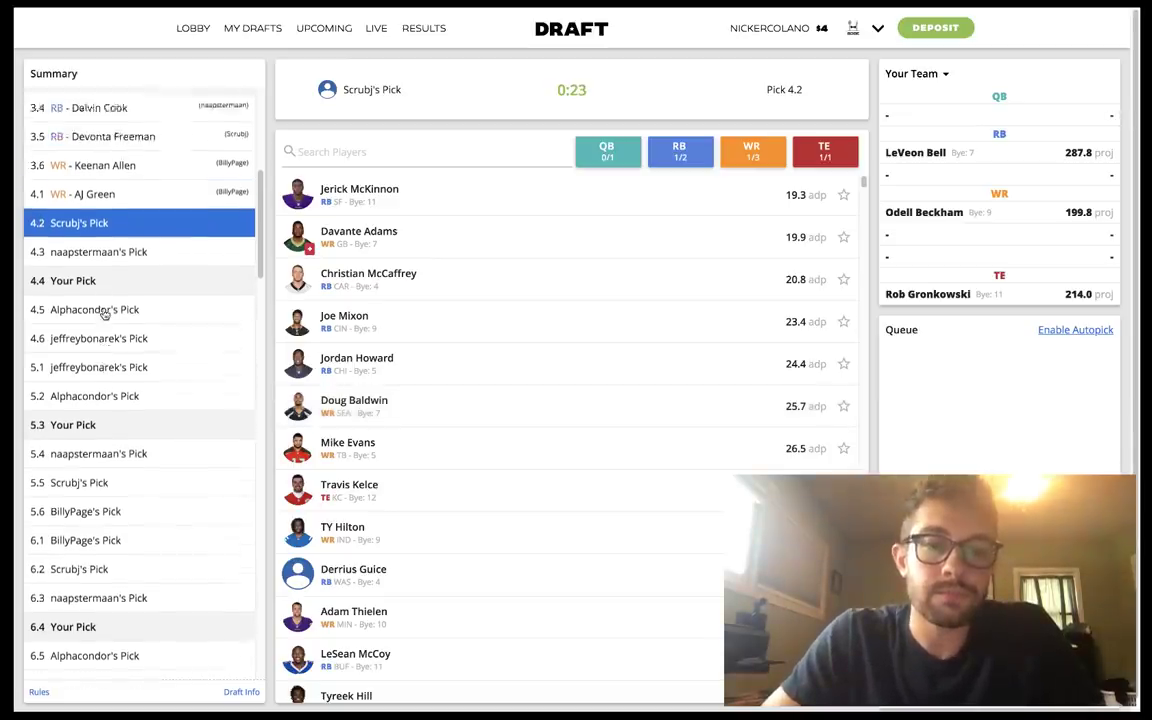
scroll(104, 314, "up", 5)
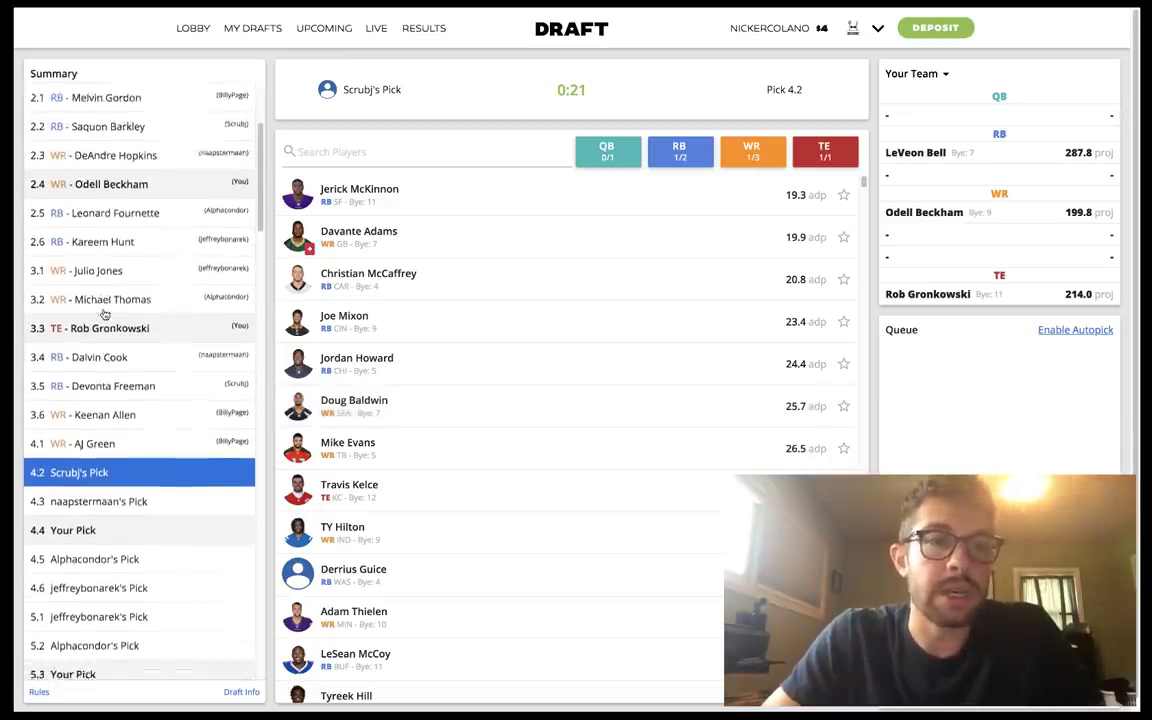
scroll(104, 314, "down", 2)
scroll(104, 314, "up", 1)
scroll(104, 314, "down", 2)
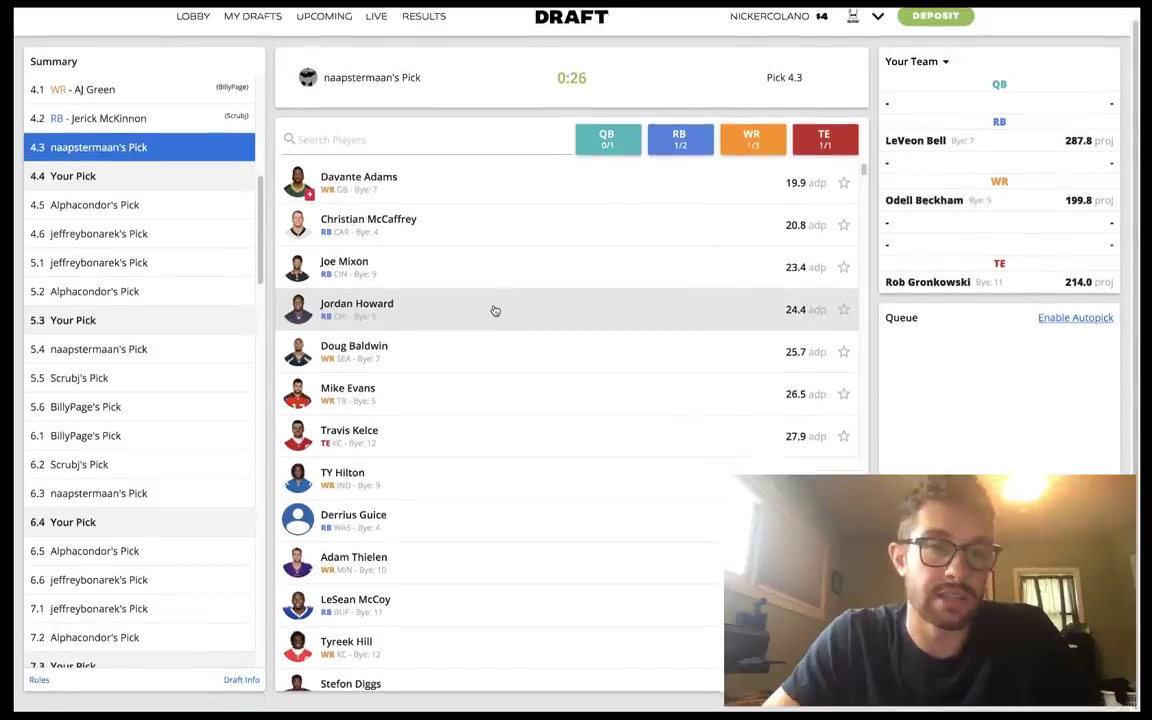
- Compare the top available players and draft wide receiver Davante Adams with pick 4.4
scroll(209, 256, "up", 1)
scroll(207, 255, "down", 1)
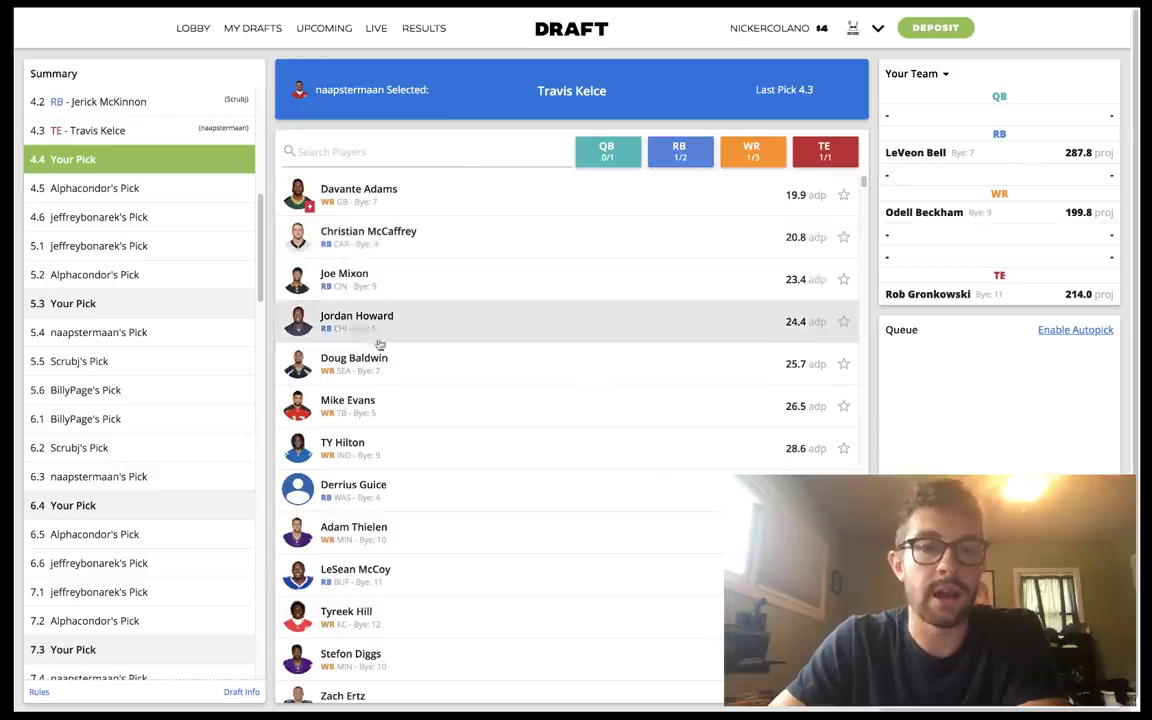
scroll(442, 401, "down", 2)
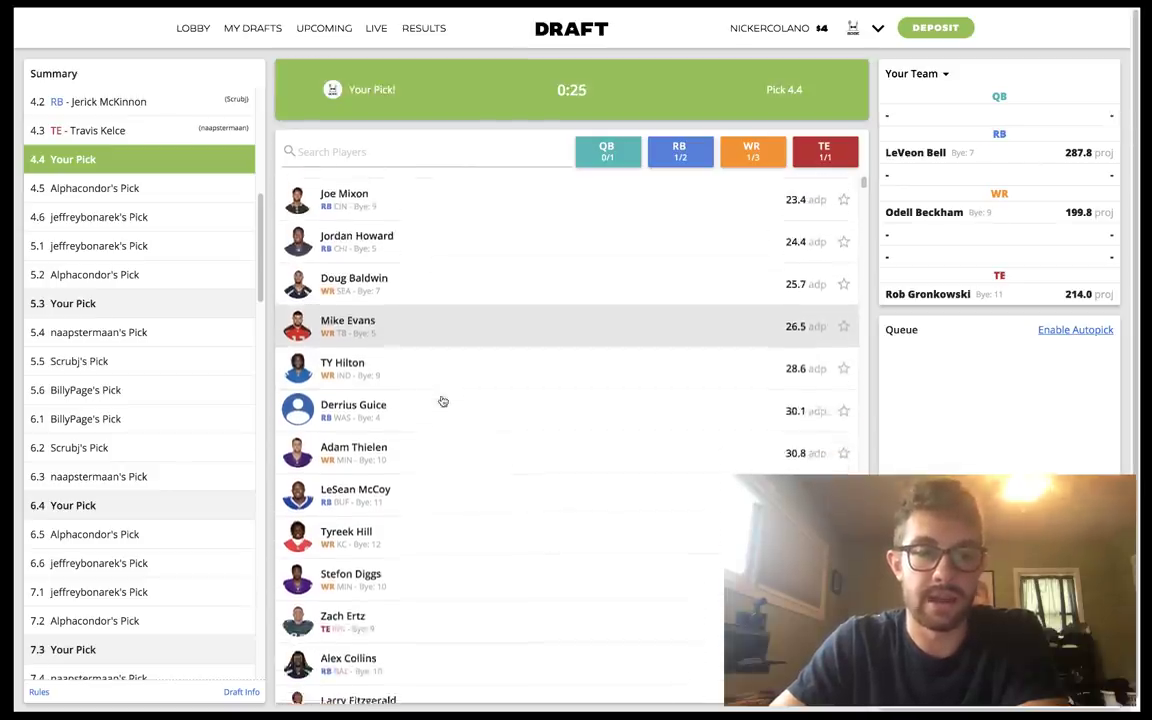
scroll(442, 401, "up", 2)
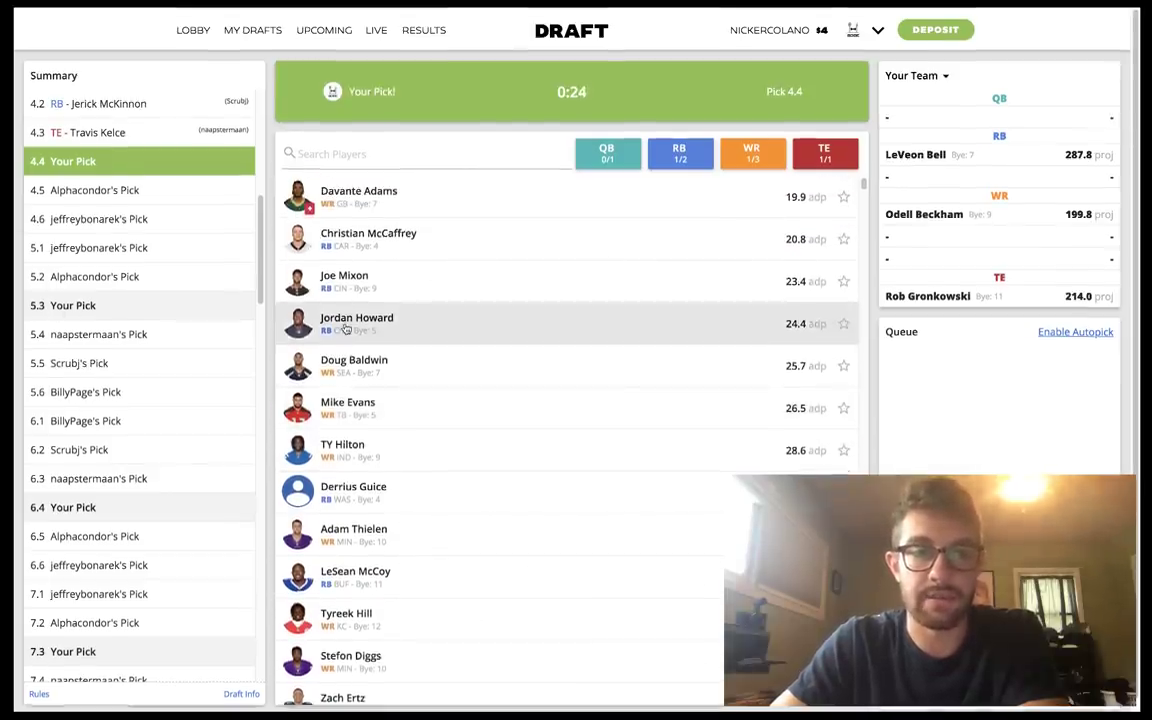
scroll(345, 328, "down", 1)
scroll(345, 328, "up", 1)
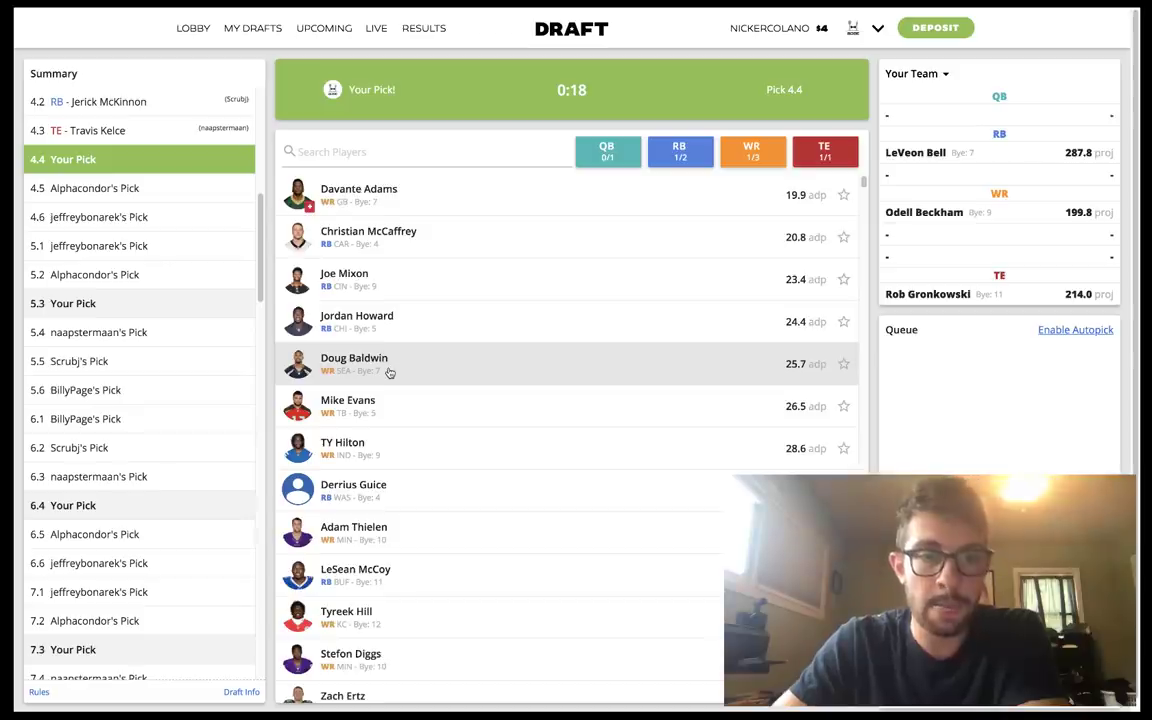
scroll(388, 373, "down", 1)
scroll(392, 300, "up", 1)
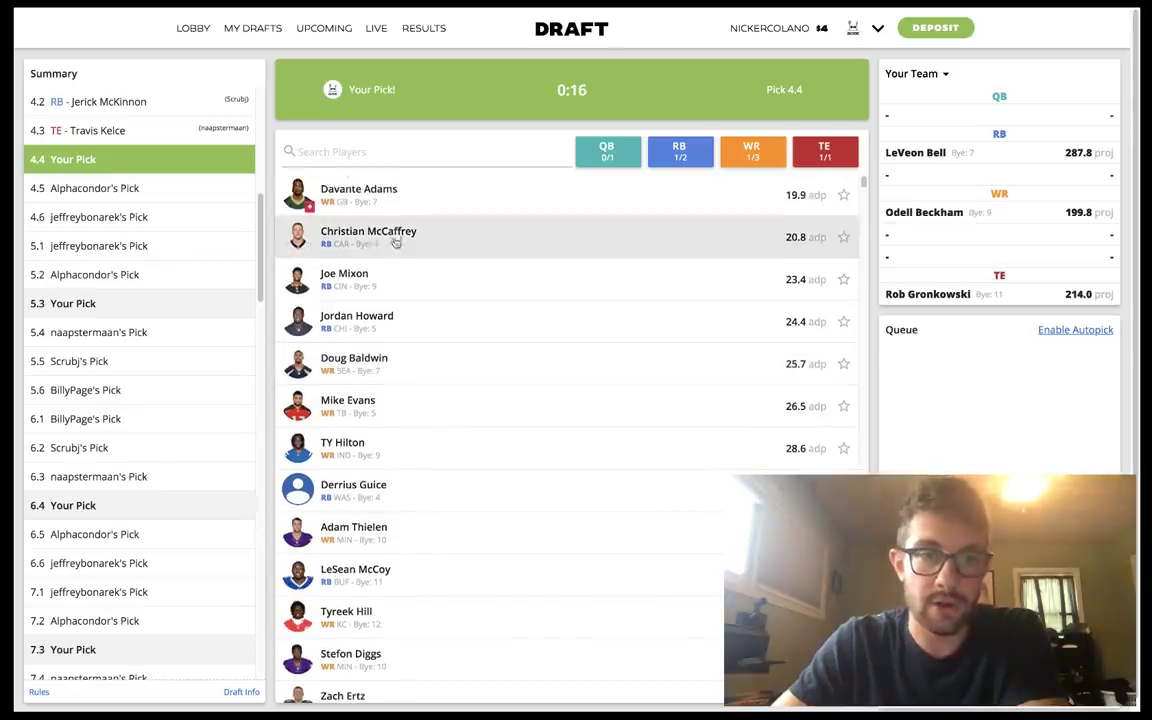
left_click(365, 193)
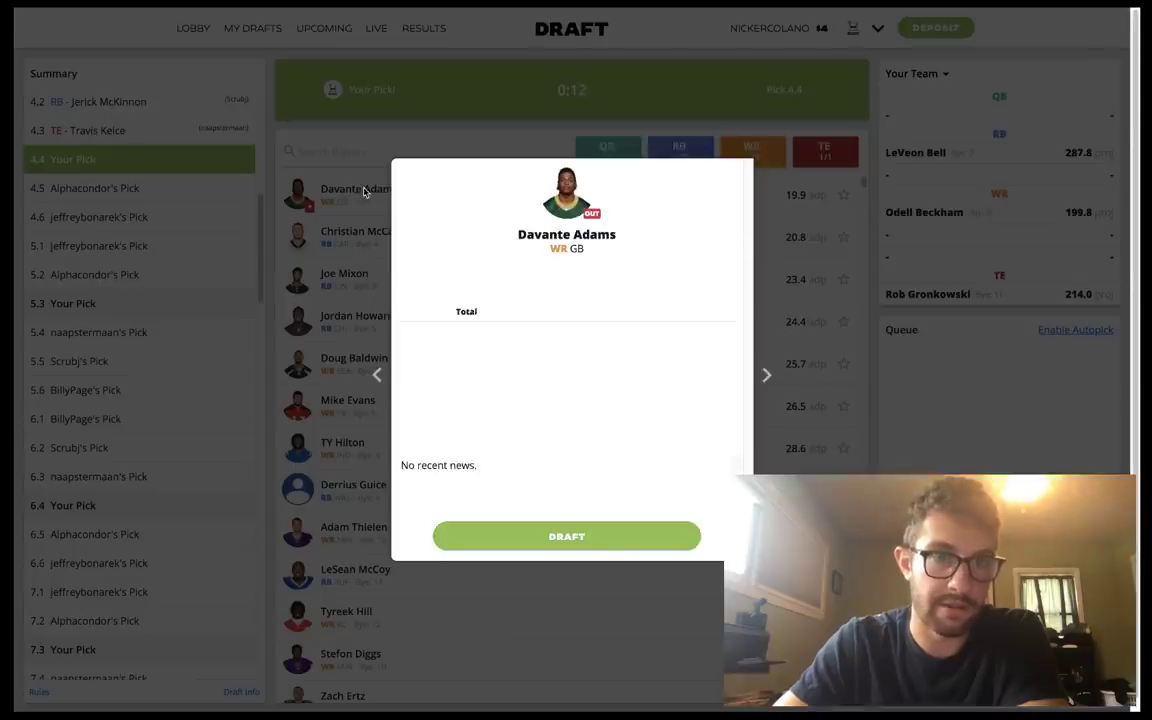
left_click(567, 537)
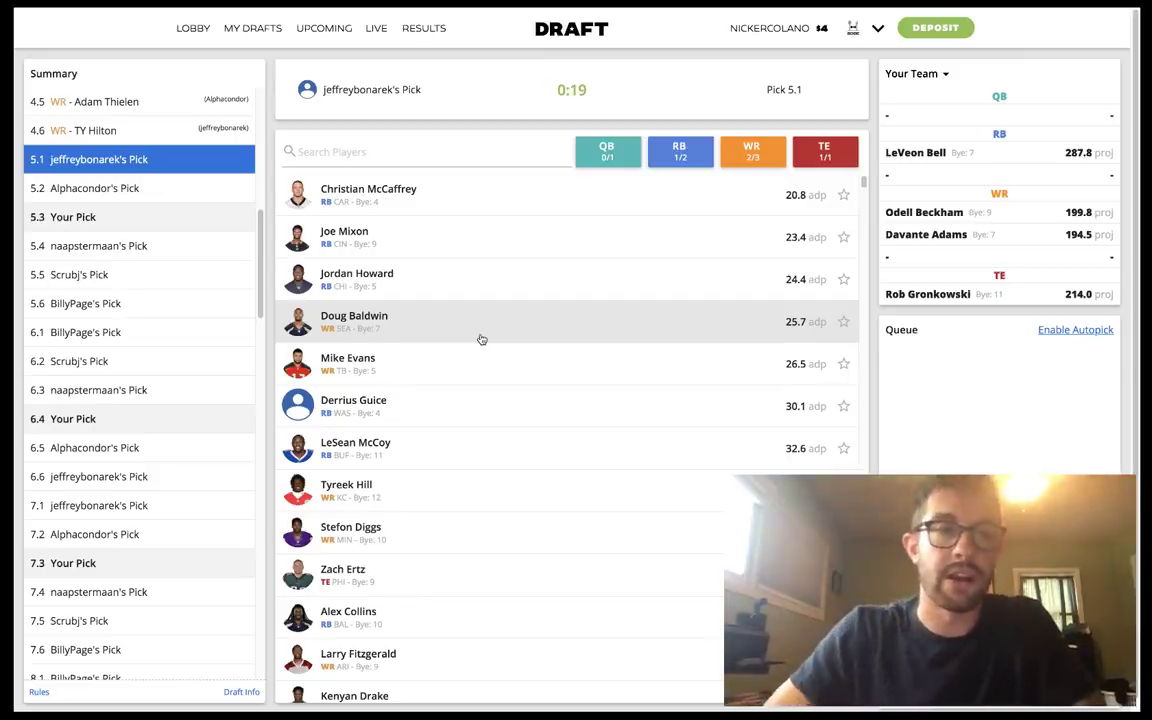
- Check the latest picks in the draft summary and draft running back Joe Mixon with pick 5.3
scroll(190, 280, "up", 2)
scroll(190, 280, "down", 1)
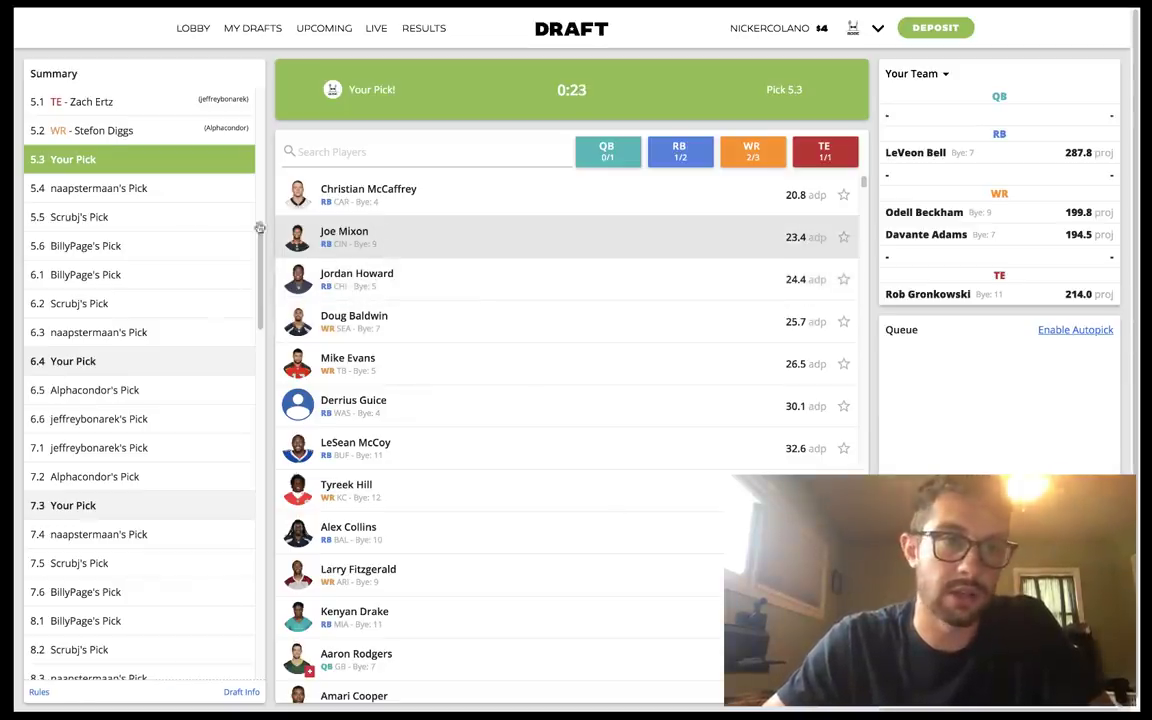
scroll(157, 226, "up", 1)
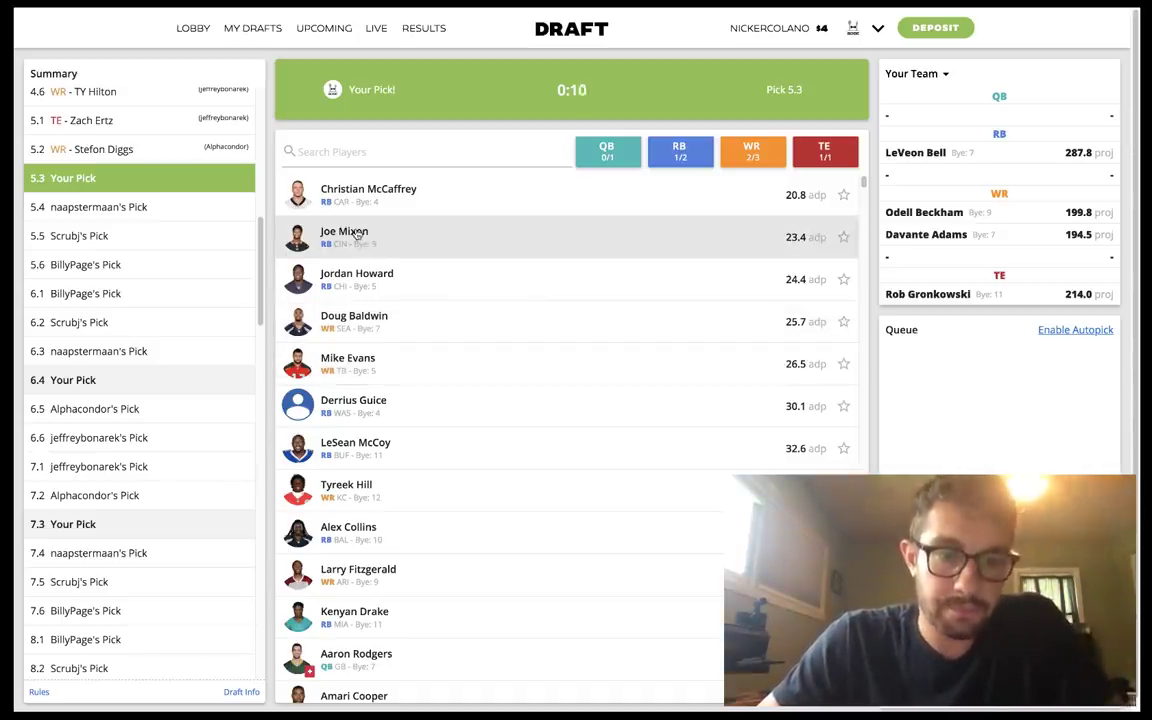
left_click(357, 233)
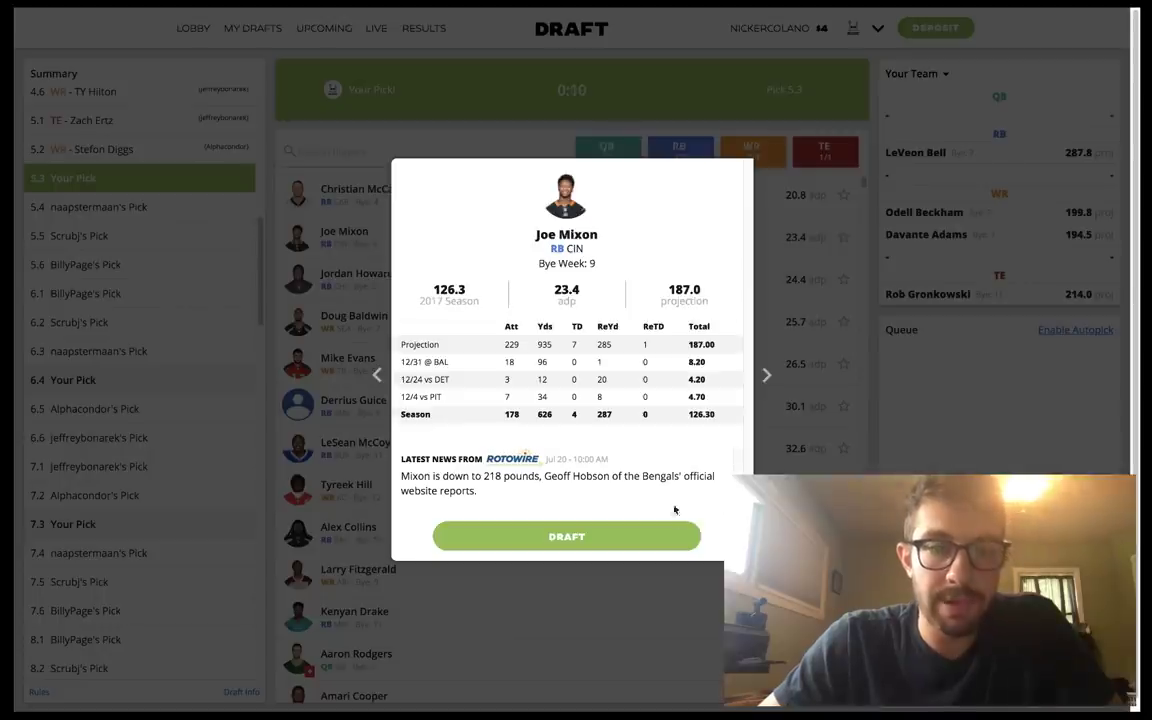
left_click(626, 537)
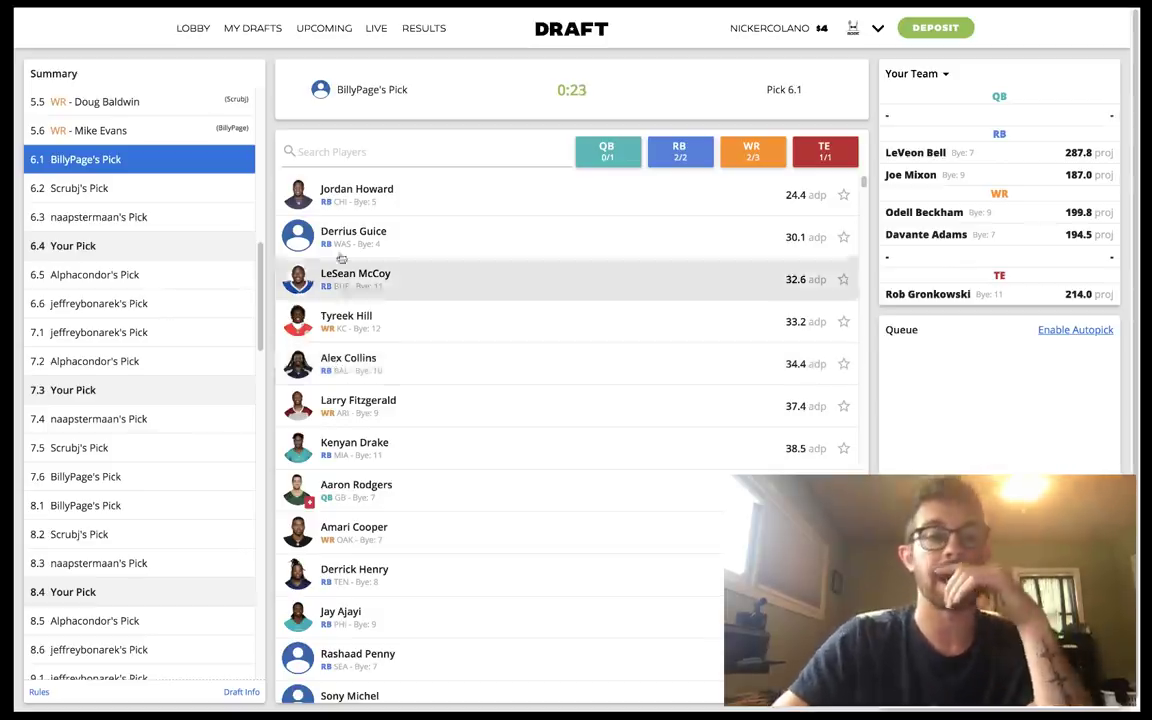
- Review the other drafters' earlier picks in the summary and draft running back Derrius Guice with pick 6.4
scroll(147, 258, "up", 2)
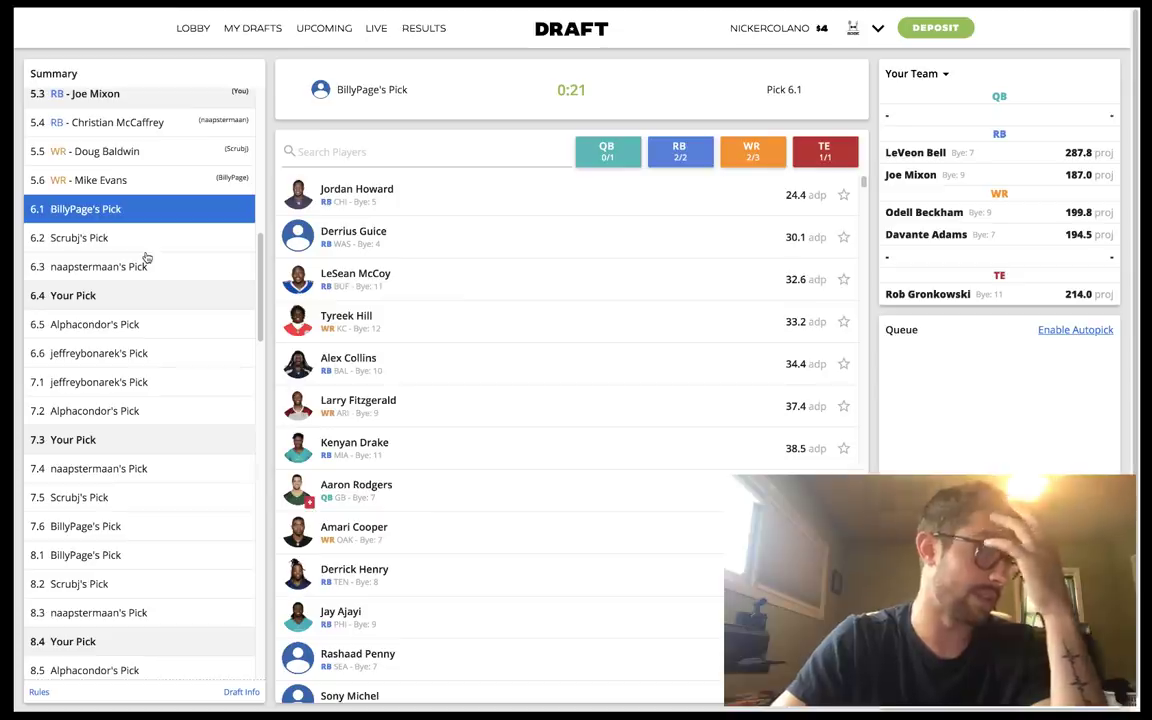
scroll(200, 303, "up", 1)
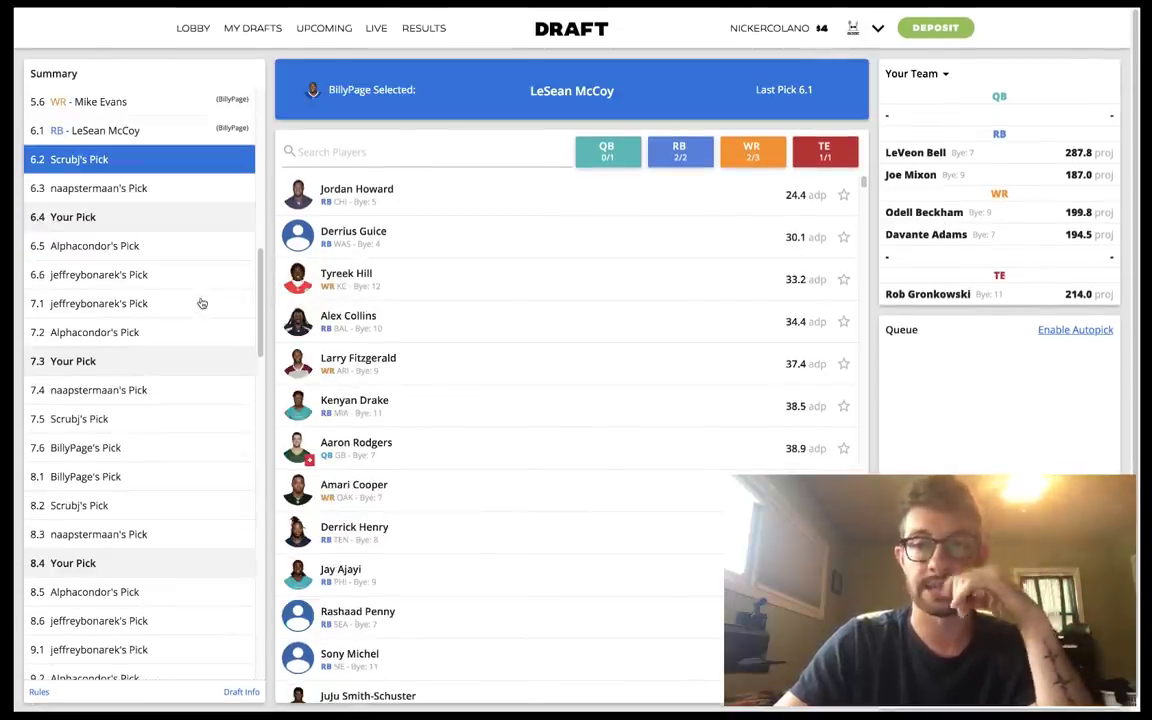
scroll(200, 303, "up", 5)
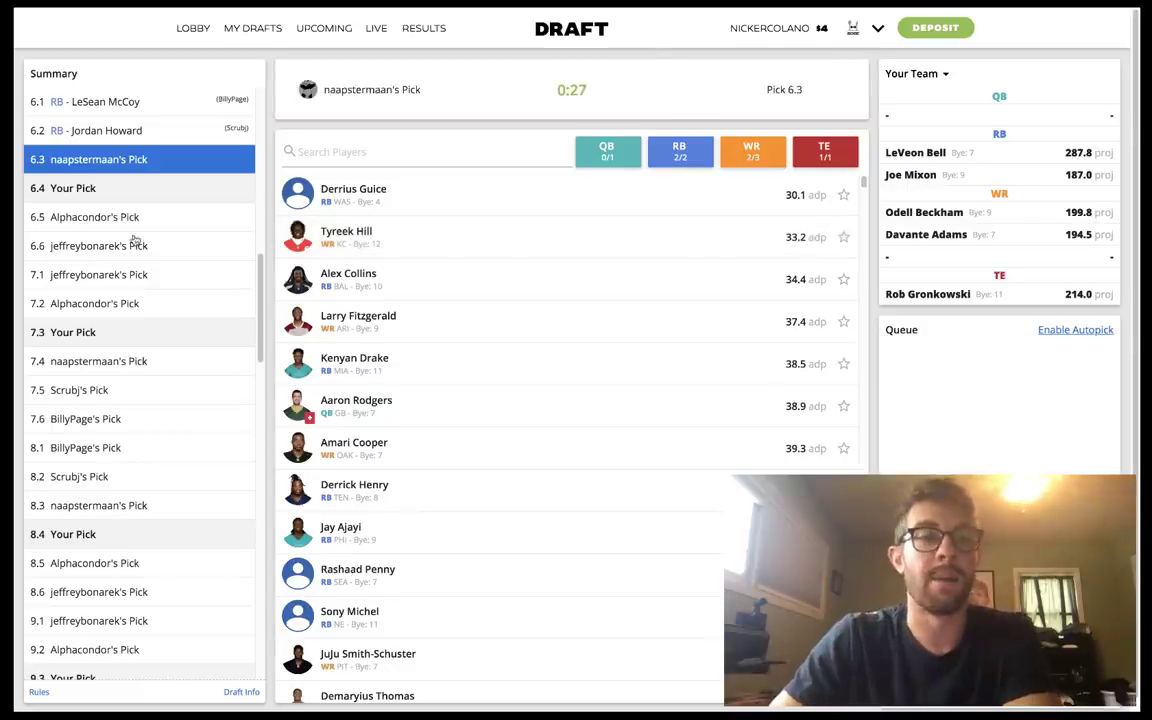
scroll(134, 235, "up", 4)
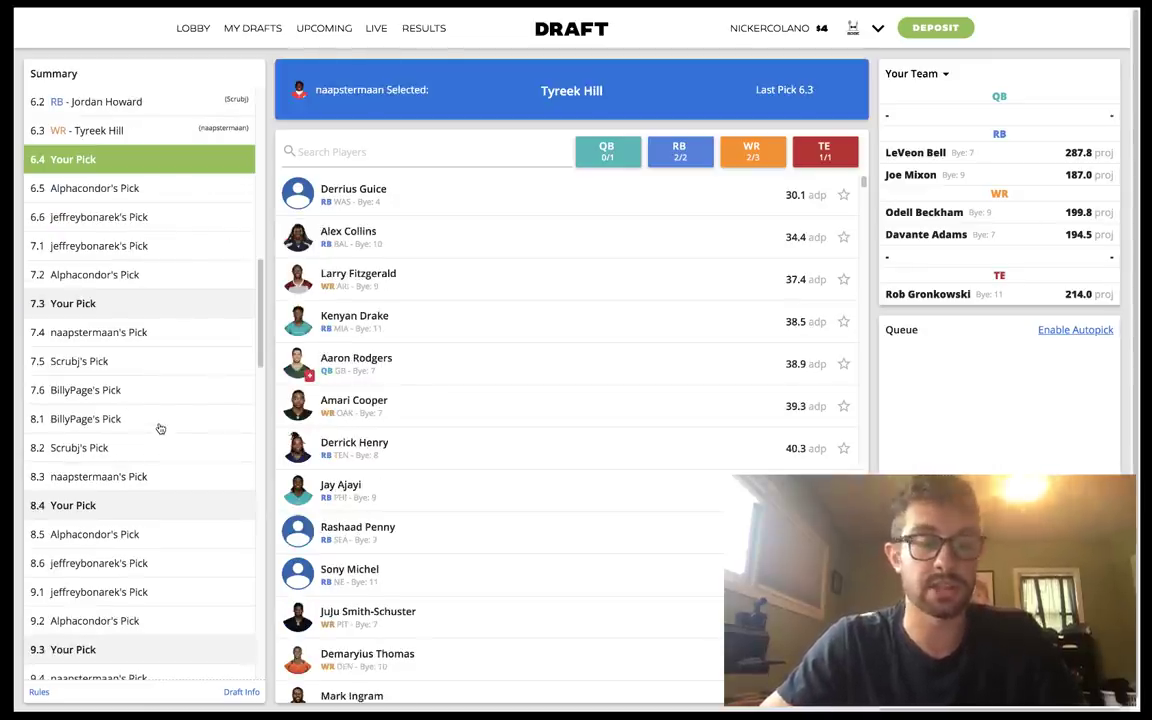
scroll(179, 393, "up", 2)
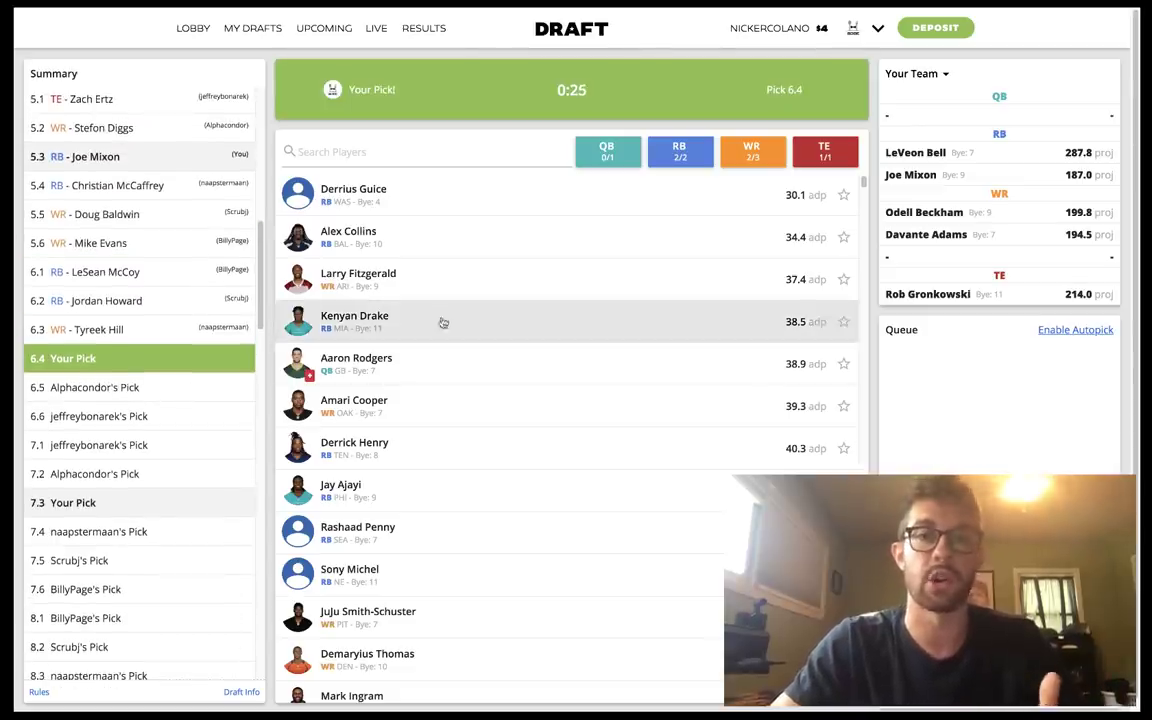
left_click(349, 198)
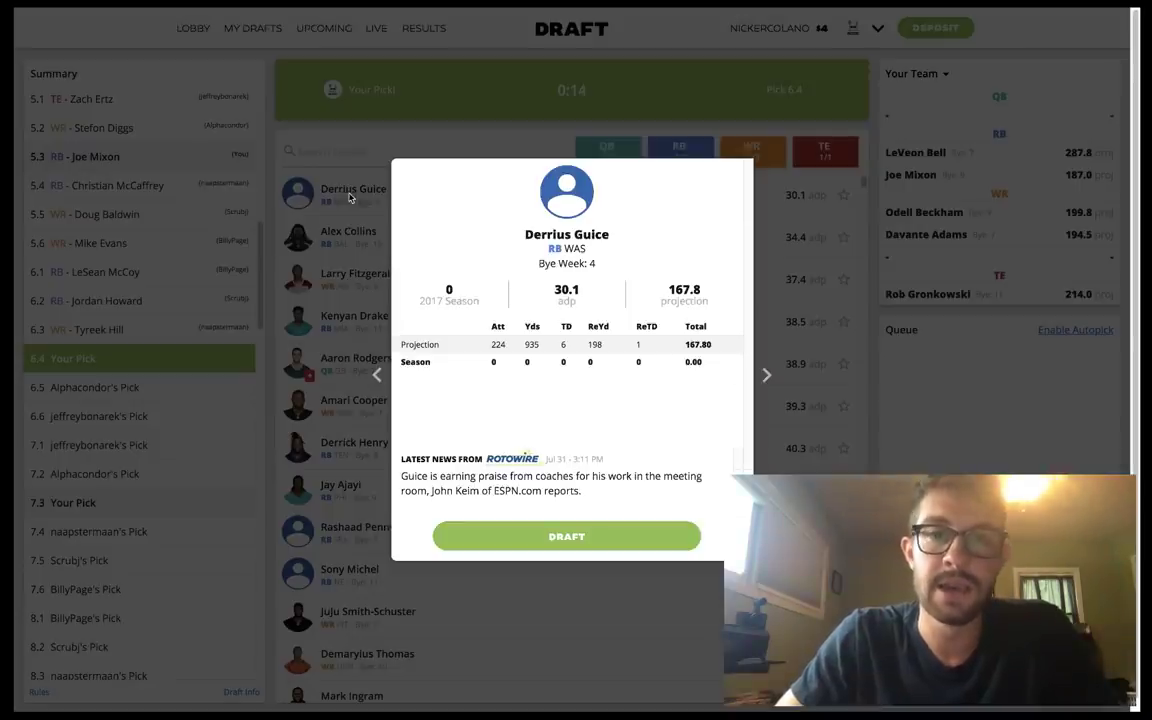
left_click(540, 536)
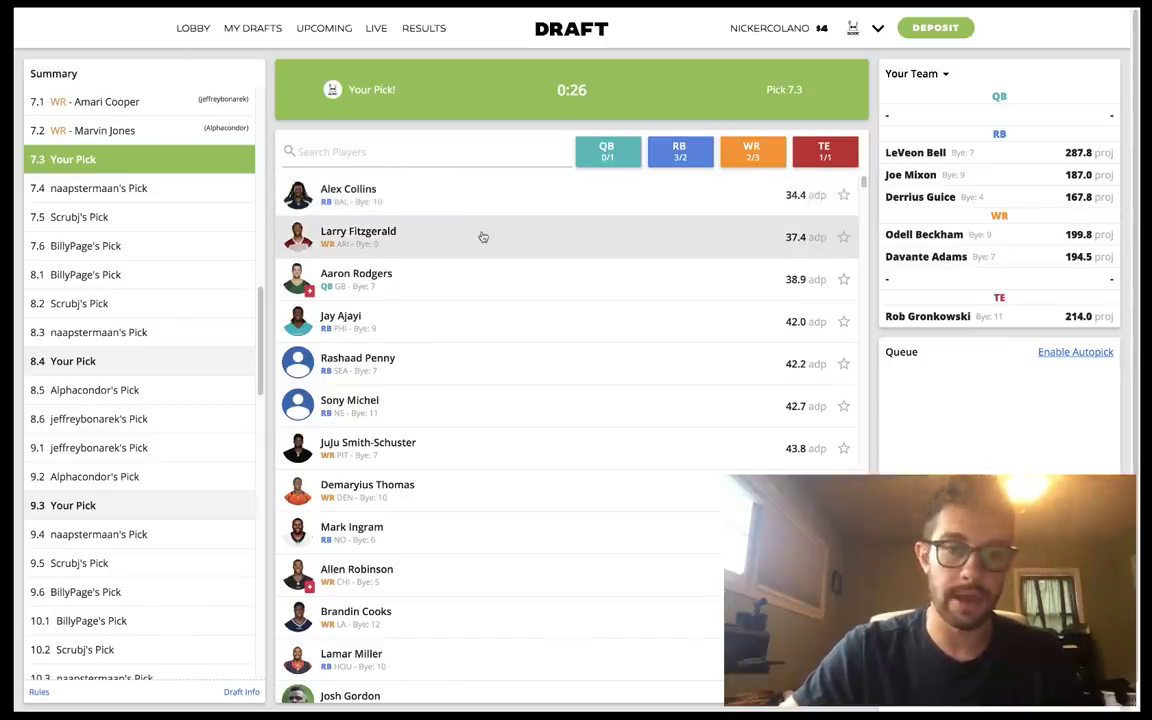
- Compare the remaining players with the recent picks, draft wide receiver Larry Fitzgerald with pick 7.3, and look over the players still available
scroll(482, 237, "down", 1)
scroll(481, 334, "up", 1)
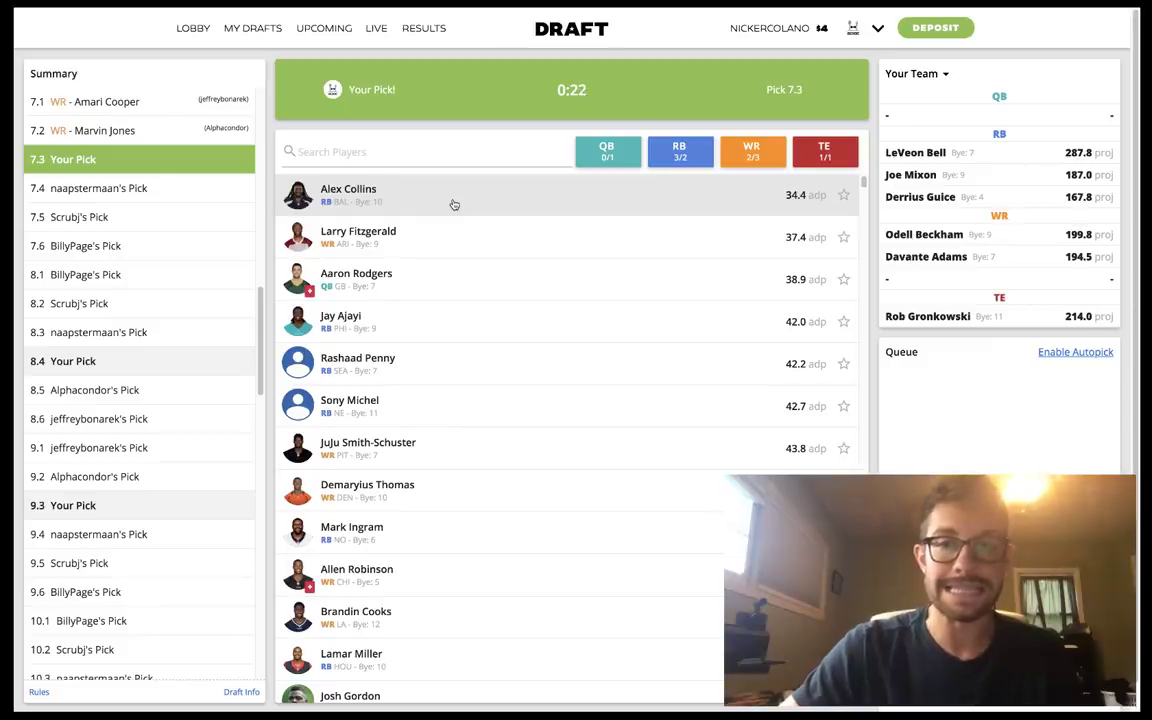
scroll(453, 265, "down", 4)
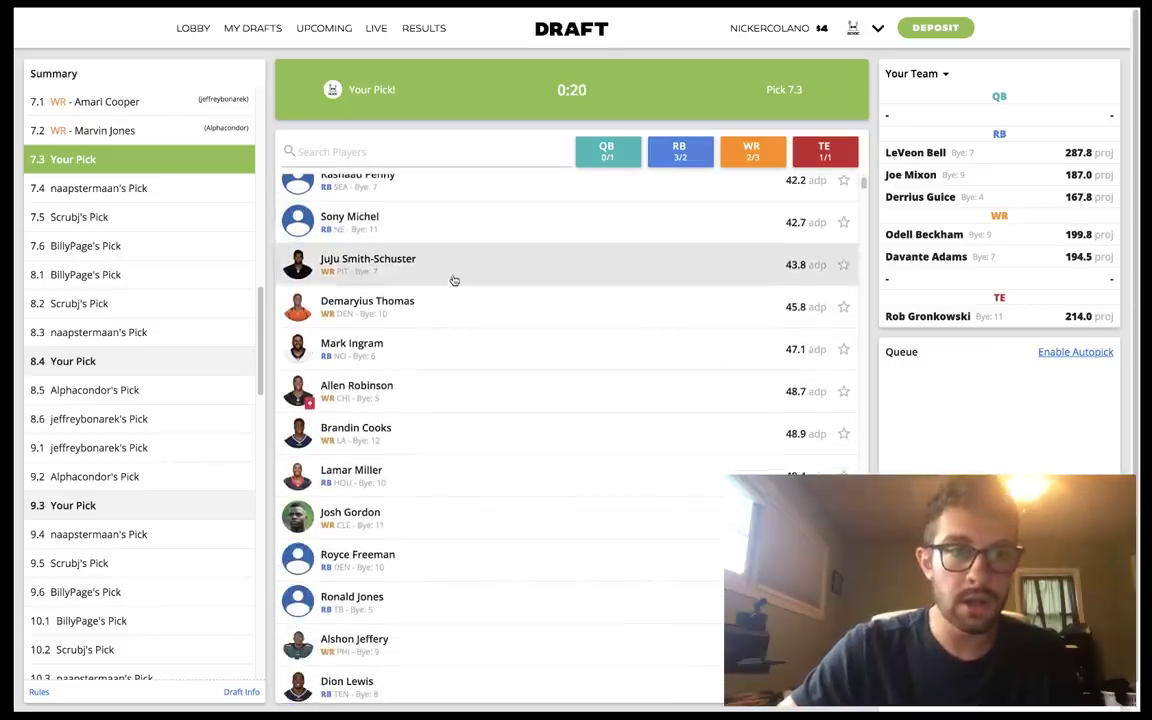
scroll(185, 244, "up", 5)
scroll(186, 245, "down", 3)
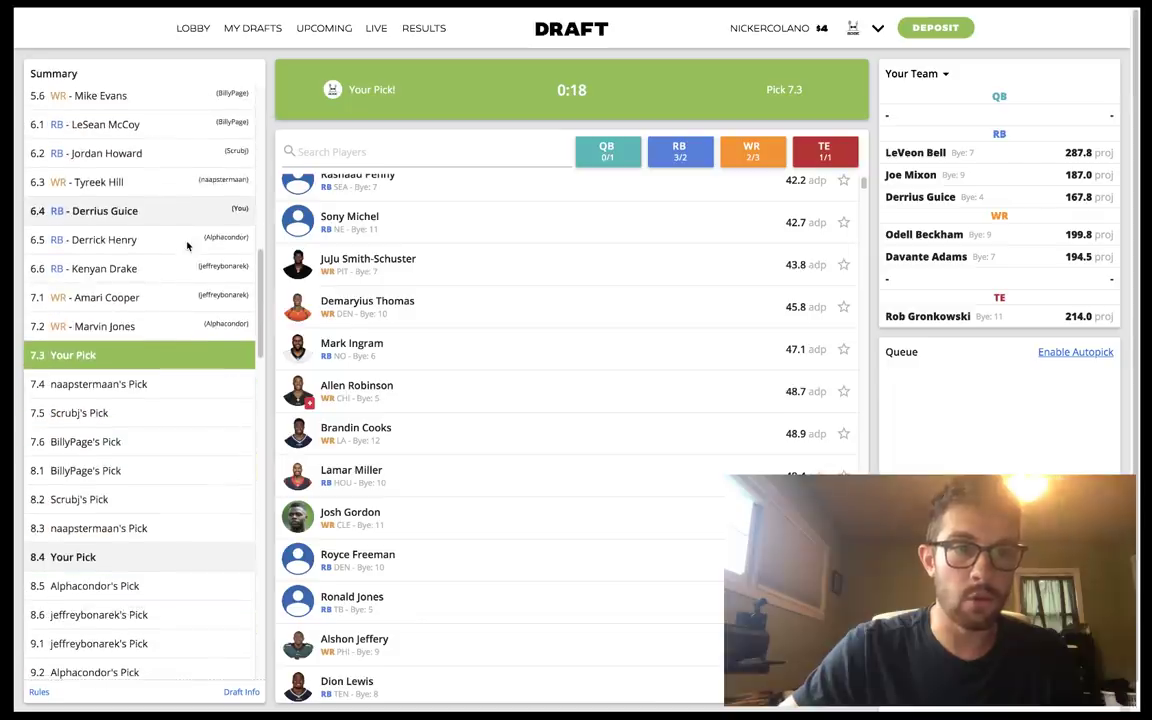
scroll(553, 321, "up", 4)
scroll(95, 400, "down", 1)
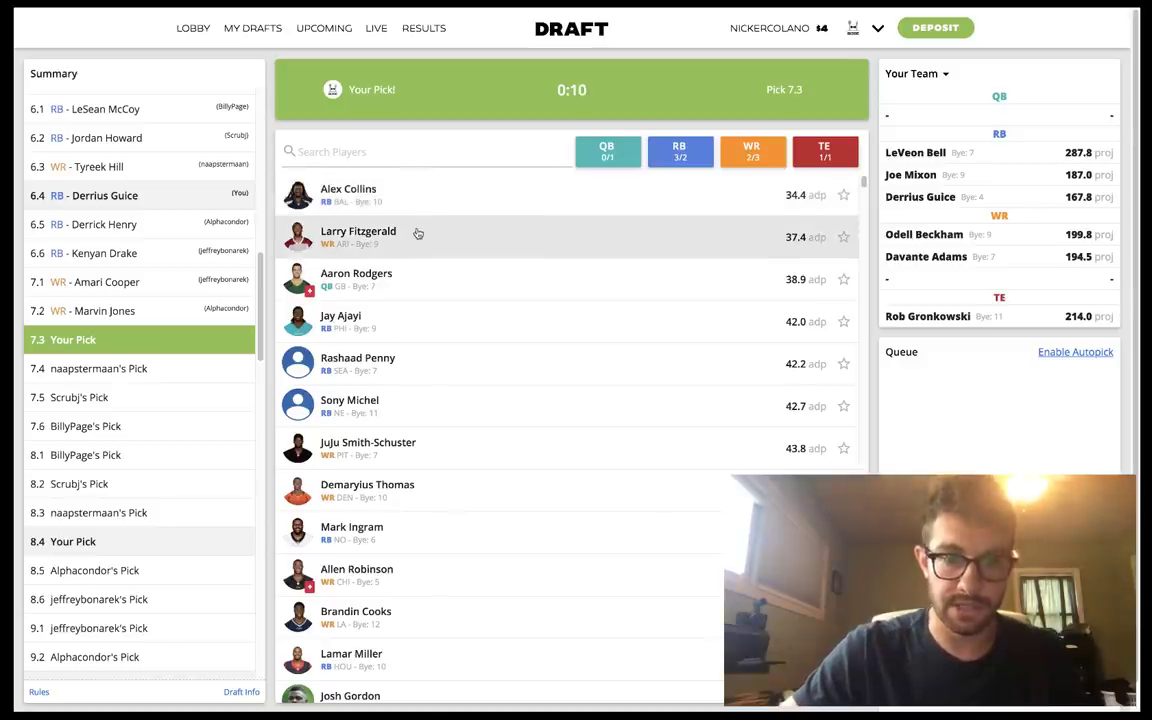
left_click(418, 233)
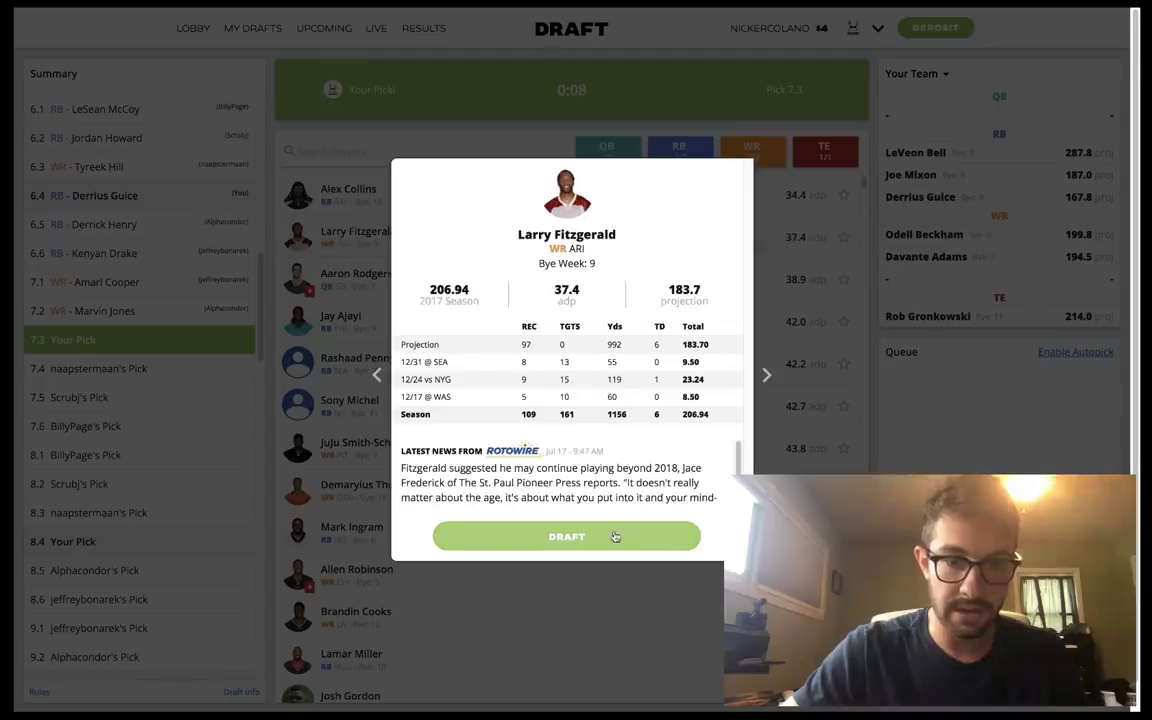
left_click(579, 550)
scroll(488, 406, "down", 3)
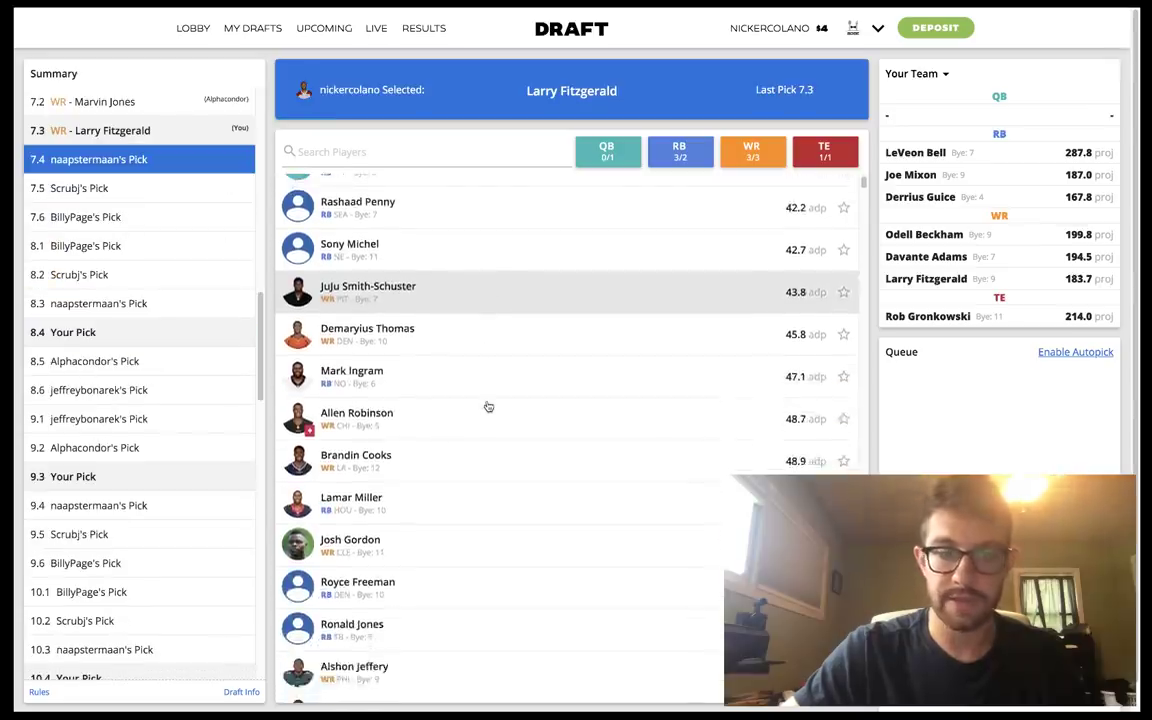
scroll(488, 406, "up", 3)
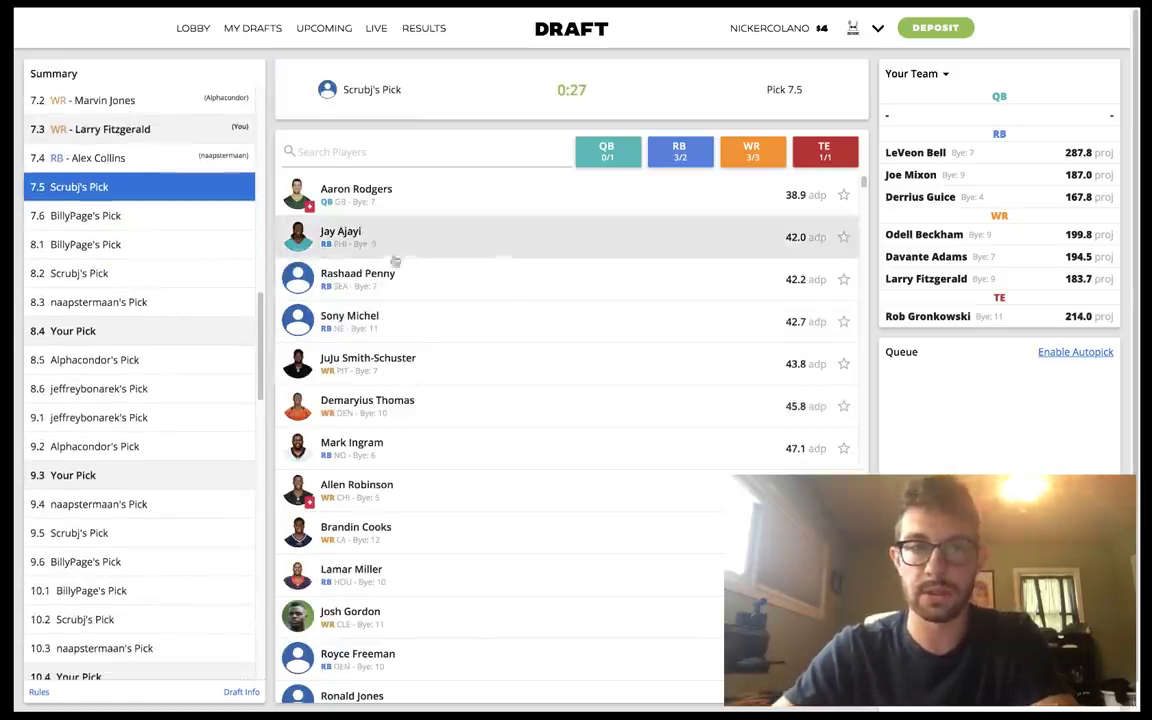
- Switch to Instagram by loading instagram.com in a new browser tab and open the signed-in account's profile page
mouse_move(236, 3)
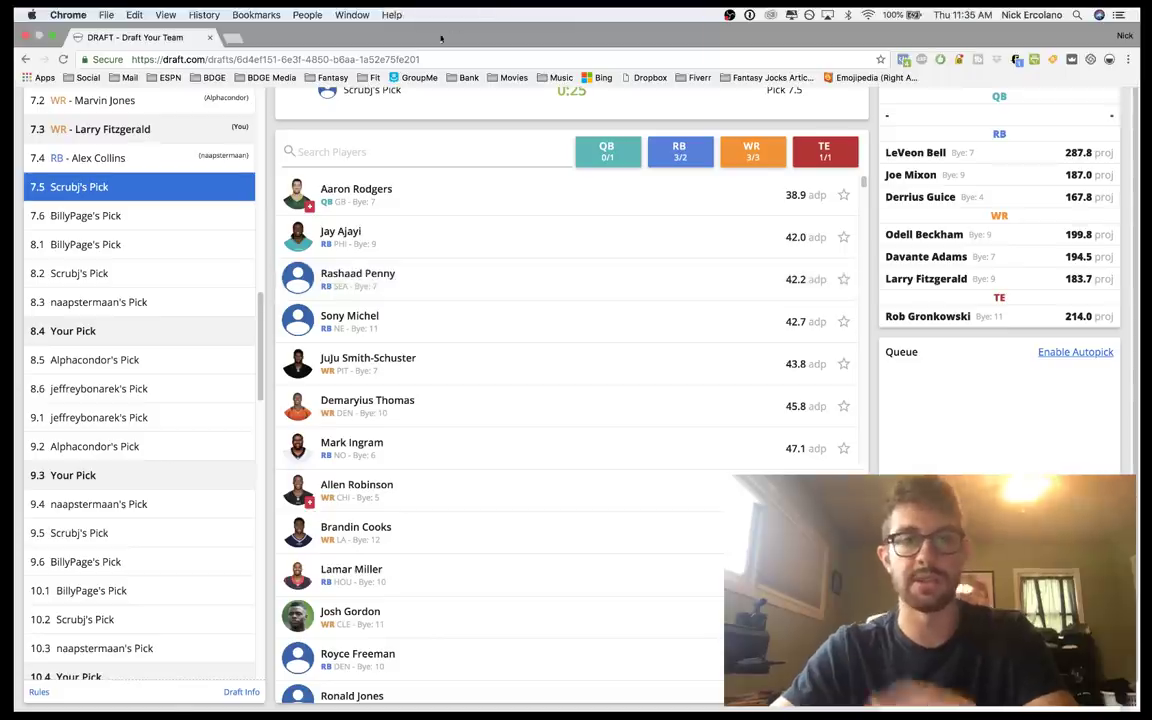
left_click(236, 38)
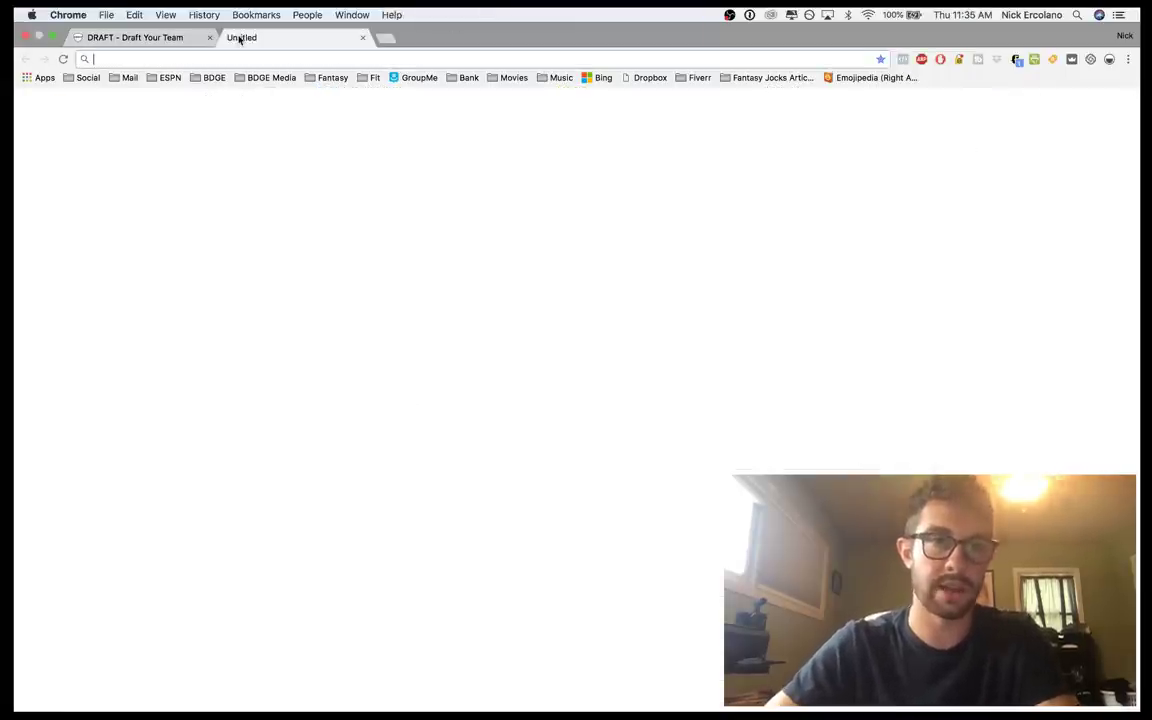
type("instagram.com")
key("Return")
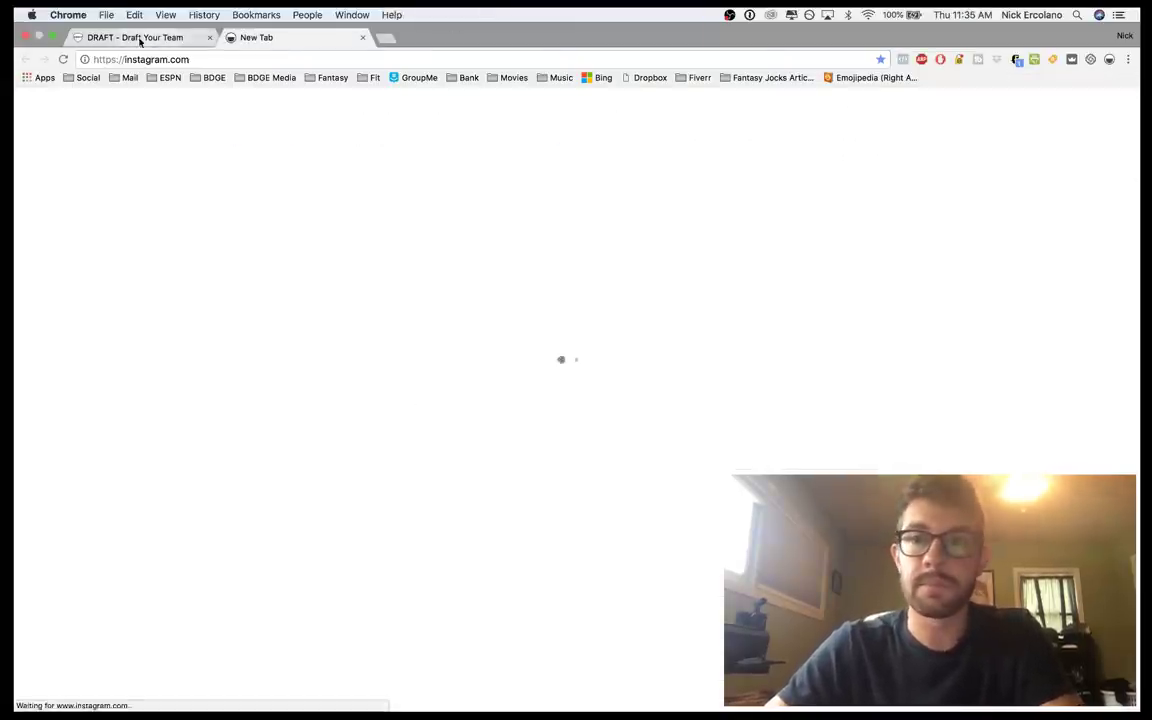
left_click(141, 38)
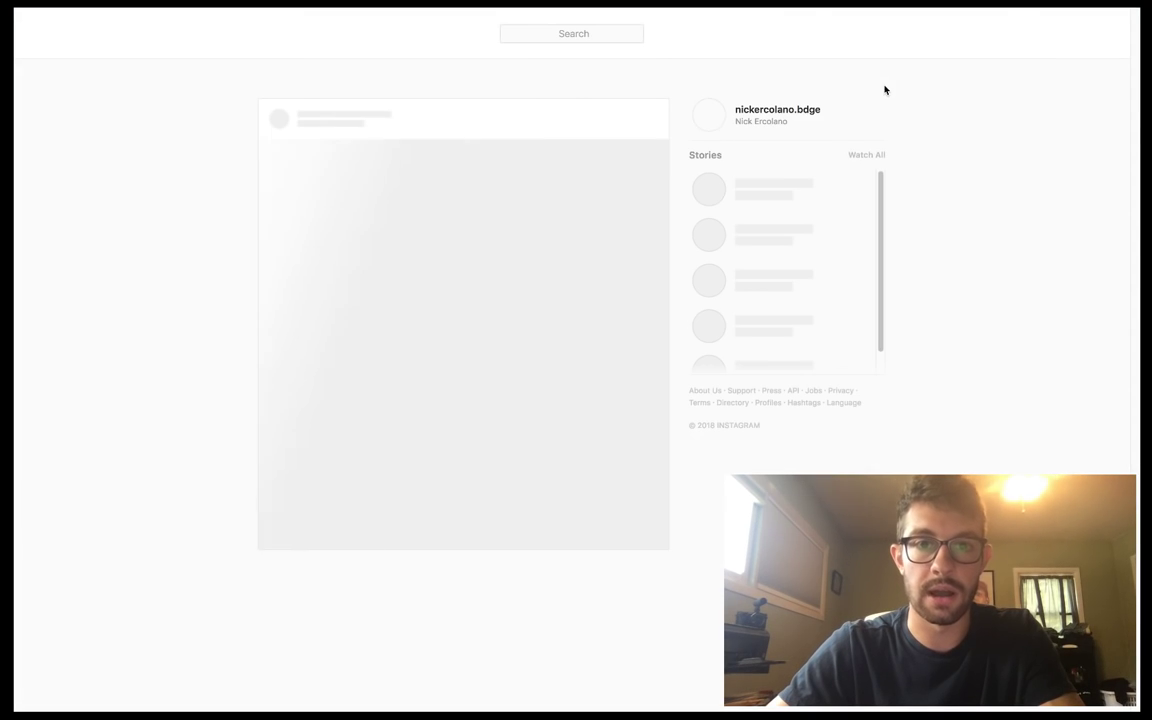
left_click(876, 35)
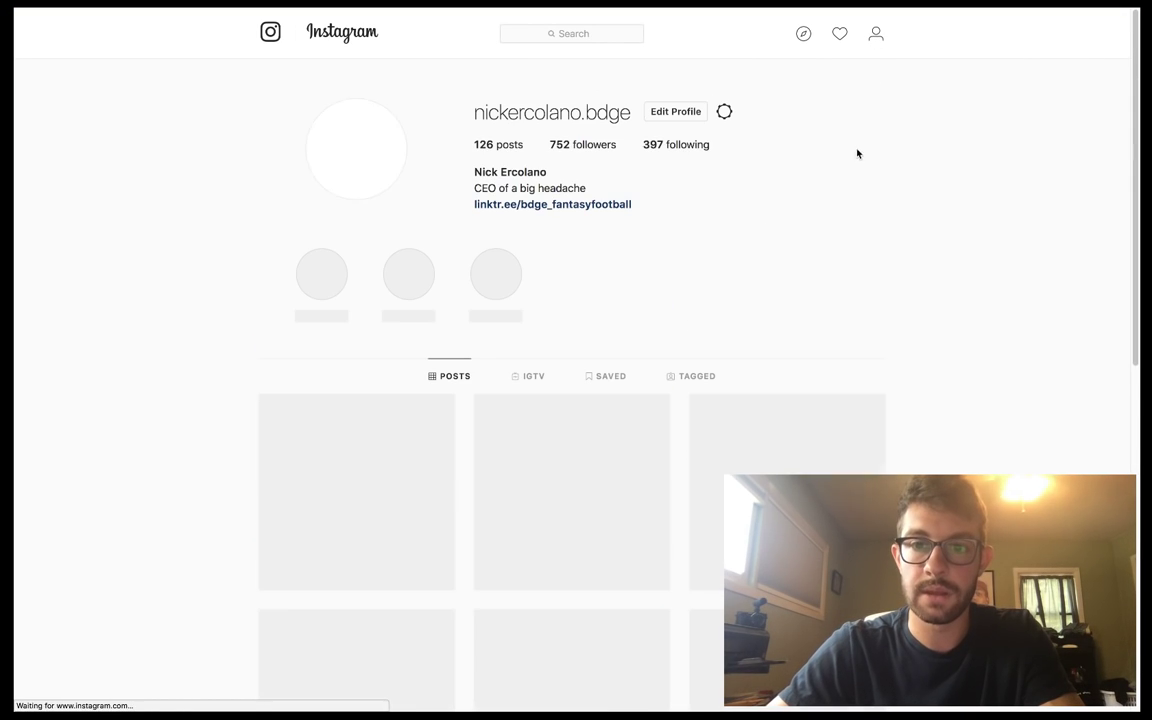
- Log out of the current Instagram account from its profile page
left_click(694, 114)
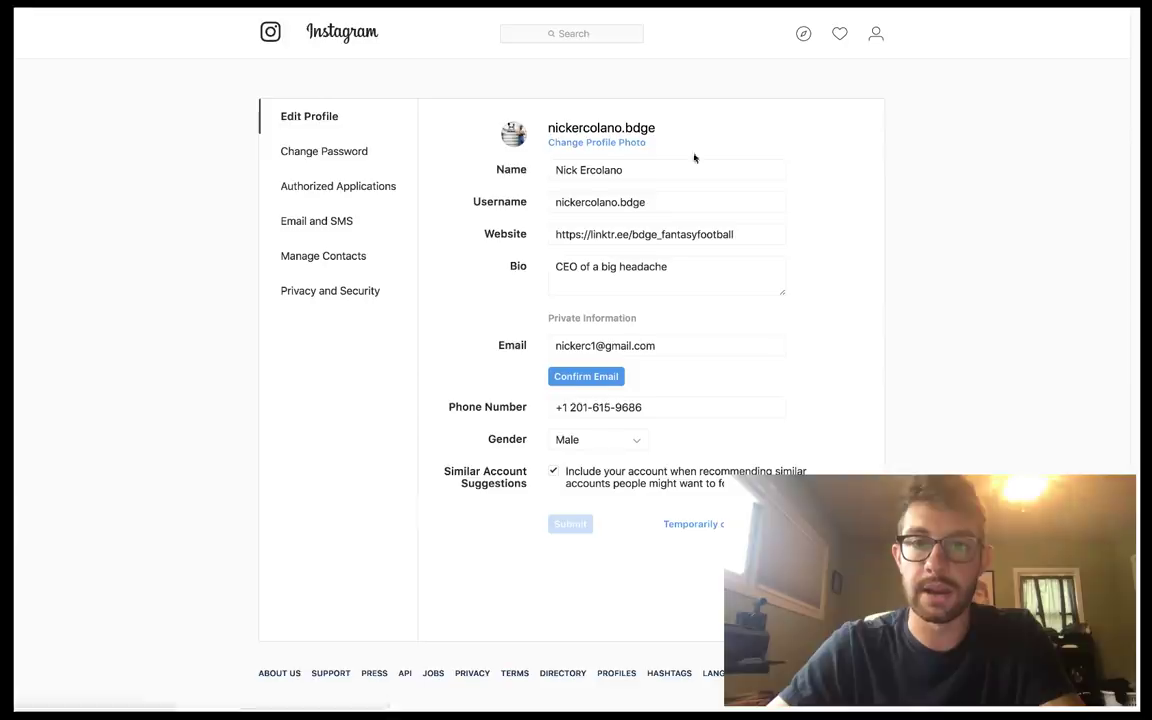
left_click(872, 35)
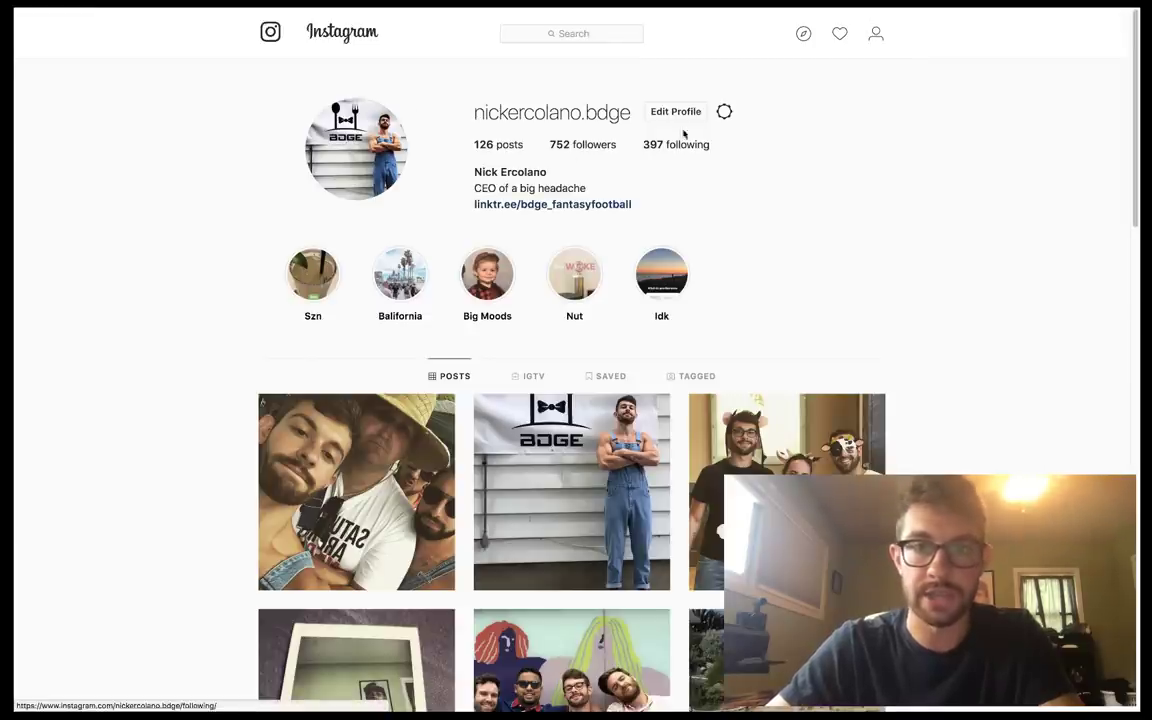
left_click(723, 113)
left_click(571, 411)
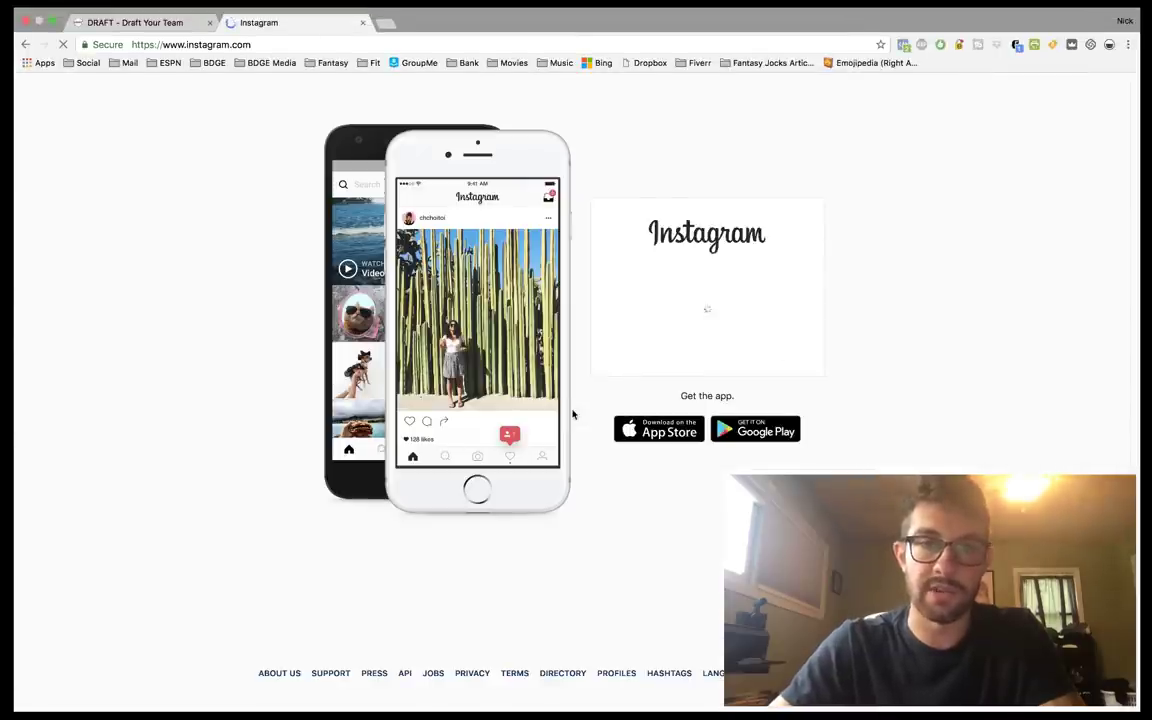
- Log in to Instagram with the saved credentials of the bdge_fantasyfootball account in place of the prefilled account
left_click(738, 477)
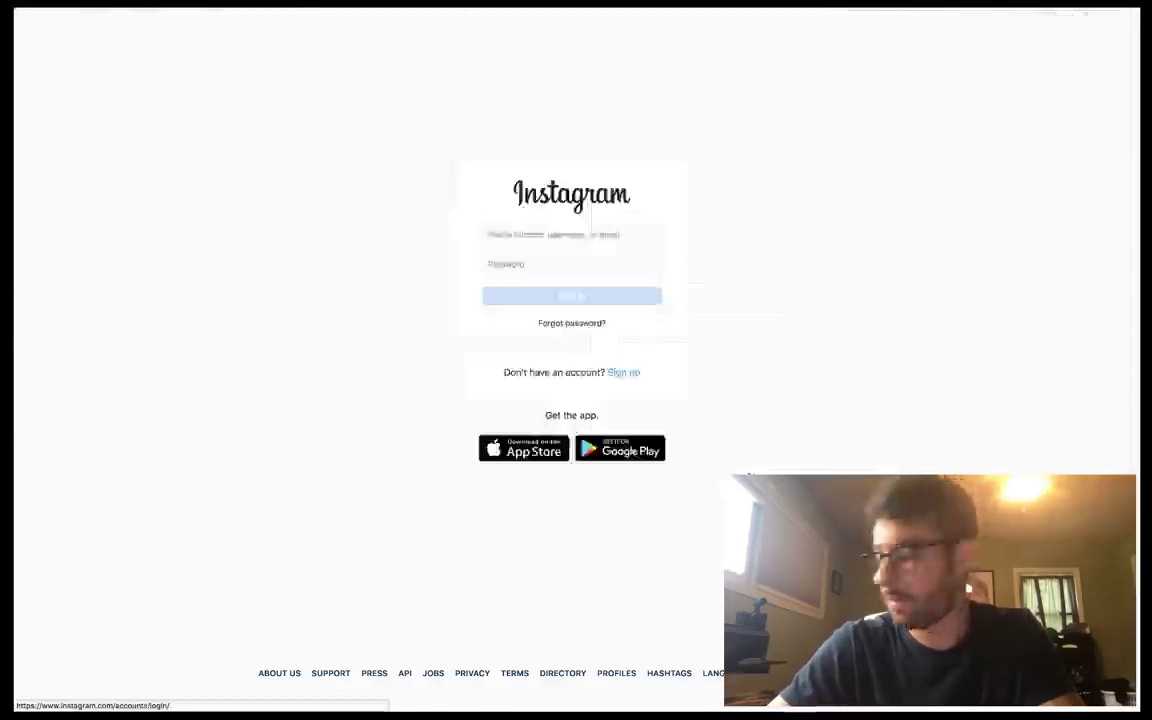
left_click(554, 238)
key("super+a")
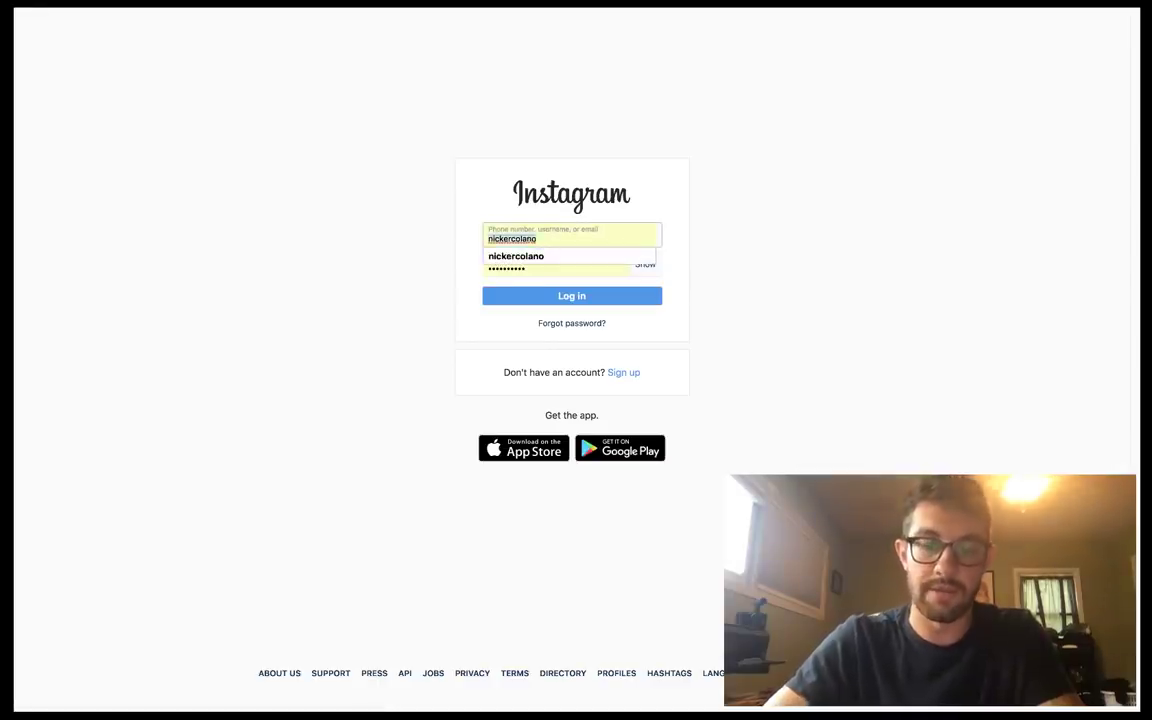
type("bdge")
key("Down")
key("Return")
key("Return")
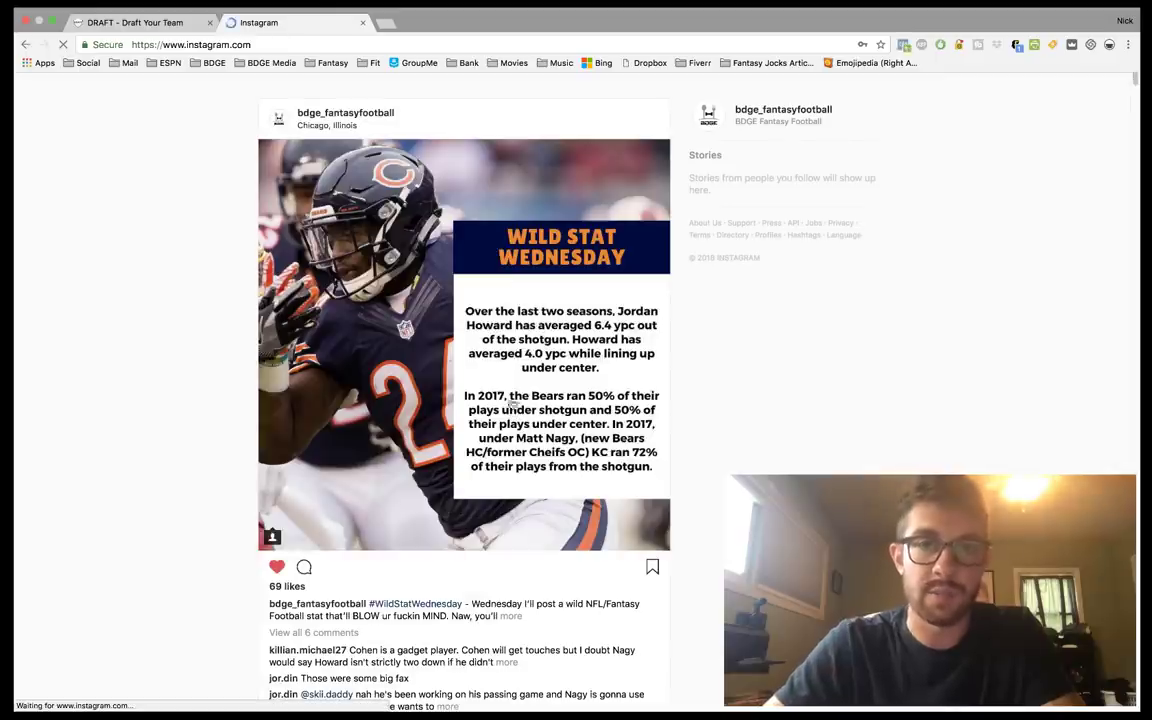
- Check the Instagram account's recent activity notifications and return to the draft page to follow the current pick
key("ctrl+super+f")
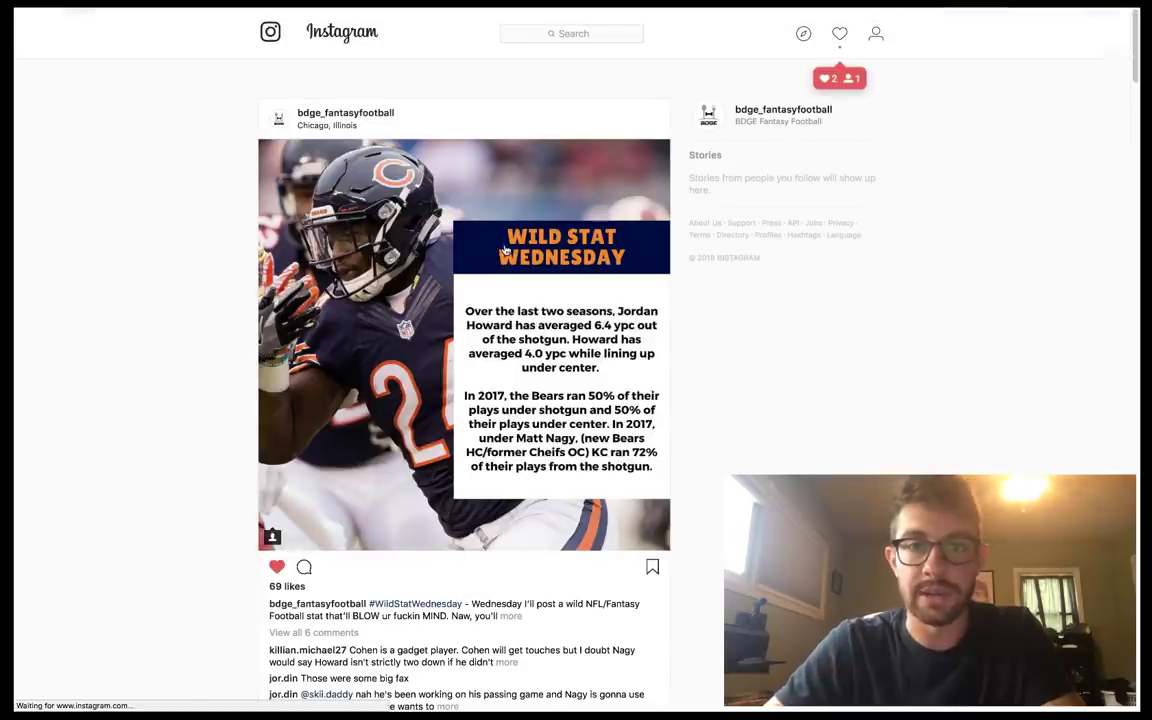
left_click(841, 39)
left_click(962, 226)
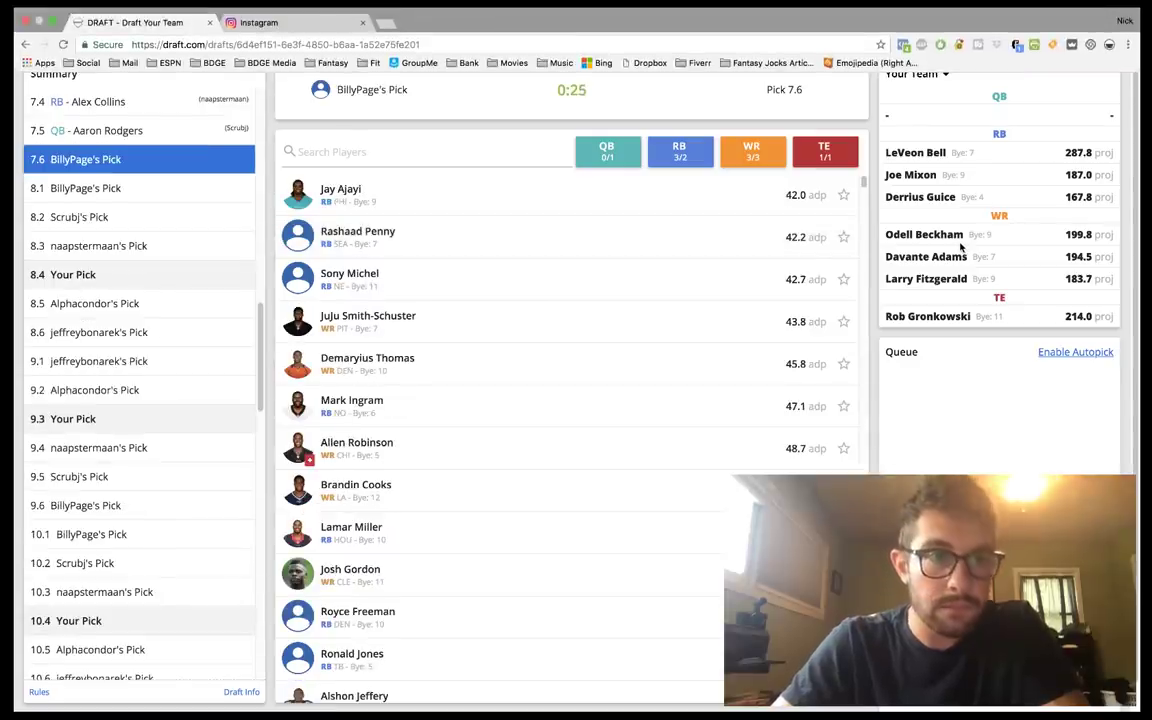
key("ctrl+super+f")
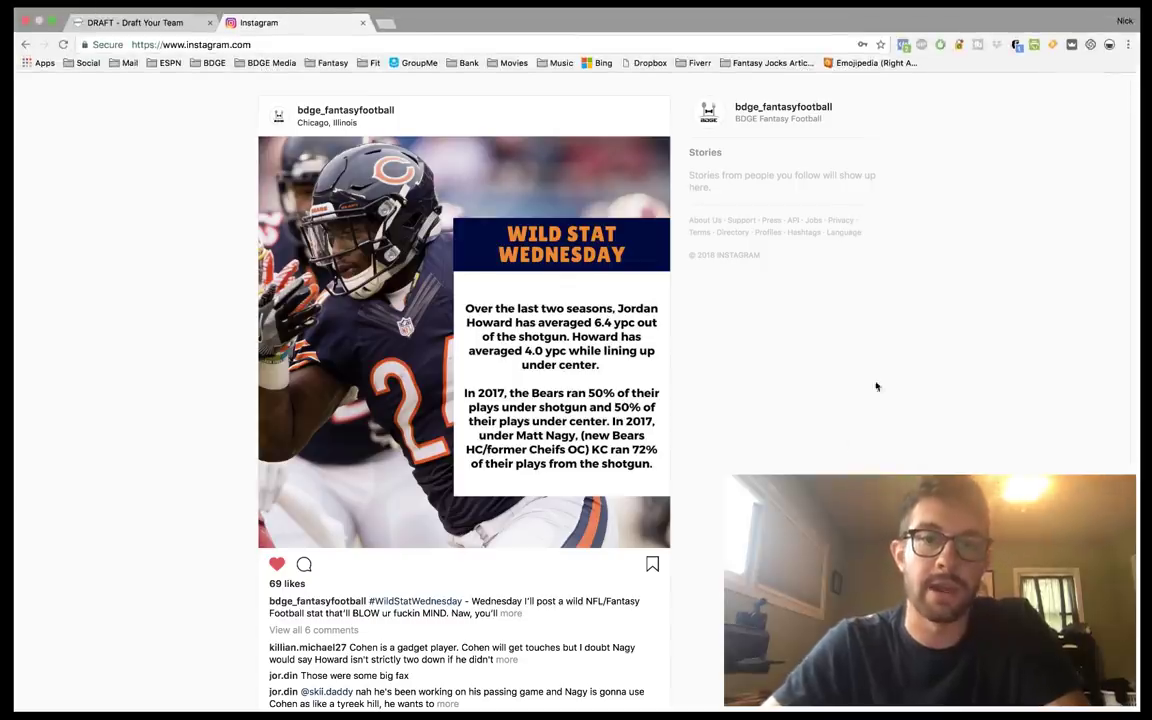
key("ctrl+super+f")
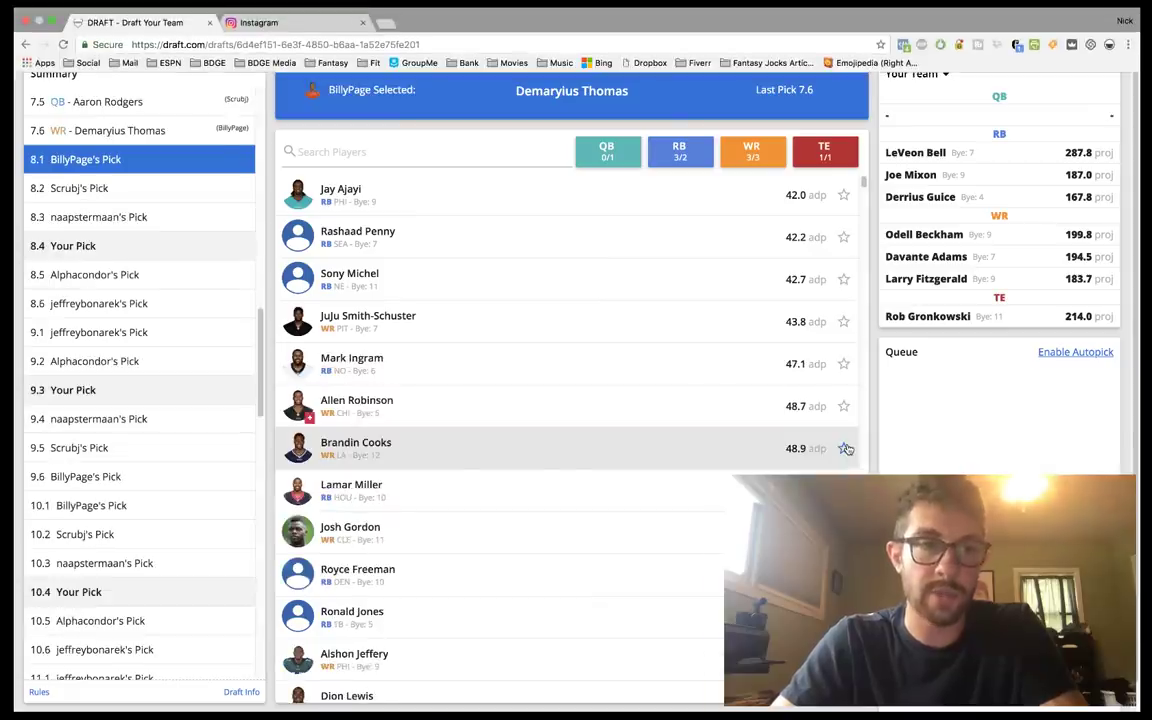
- View the Wild Stat Wednesday post in the Instagram feed, checking the draft page in between, and return to the draft
key("ctrl+Tab")
key("ctrl+super+f")
scroll(847, 449, "down", 1)
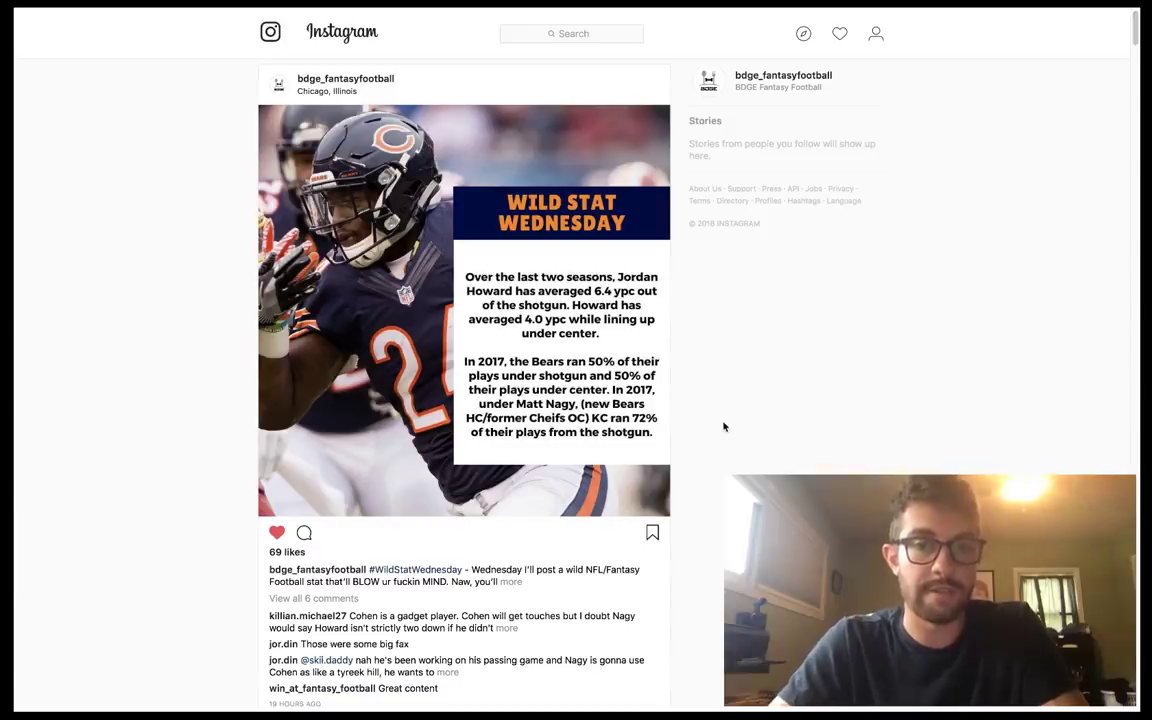
key("ctrl+super+f")
key("ctrl+shift+Tab")
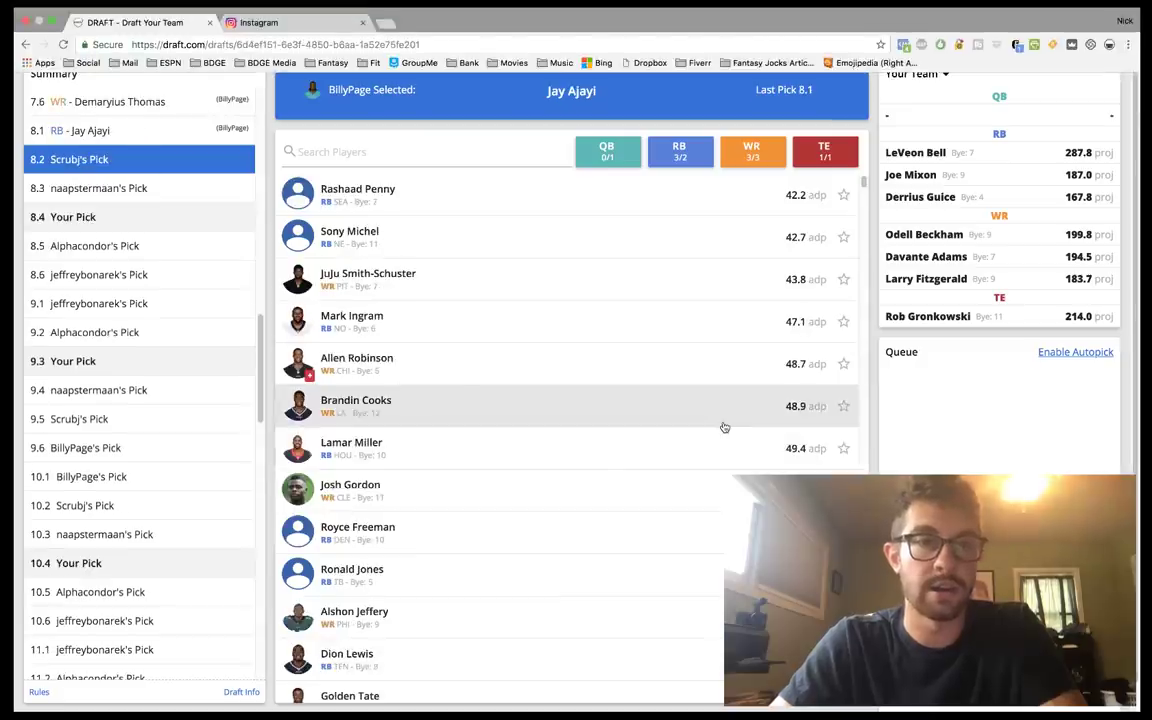
key("ctrl+Tab")
key("ctrl+super+f")
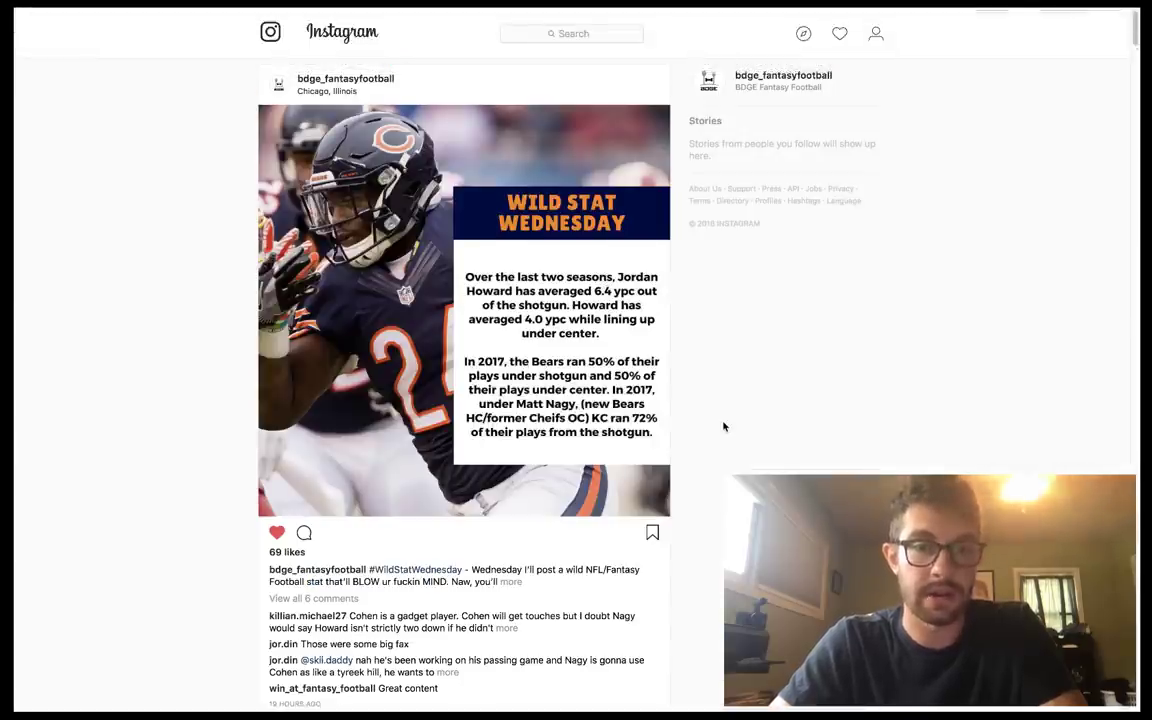
key("ctrl+super+f")
key("ctrl+Tab")
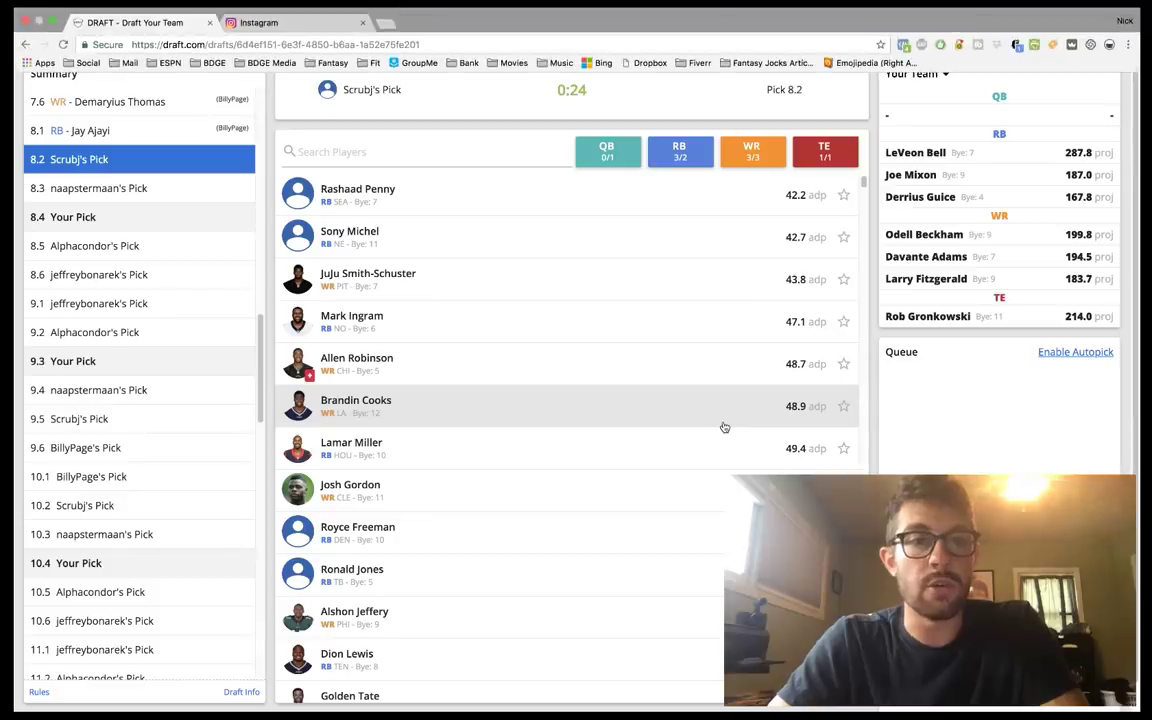
- Show the draft in full screen and examine the available players and the round 7 and 8 picks in the summary
key("ctrl+super+f")
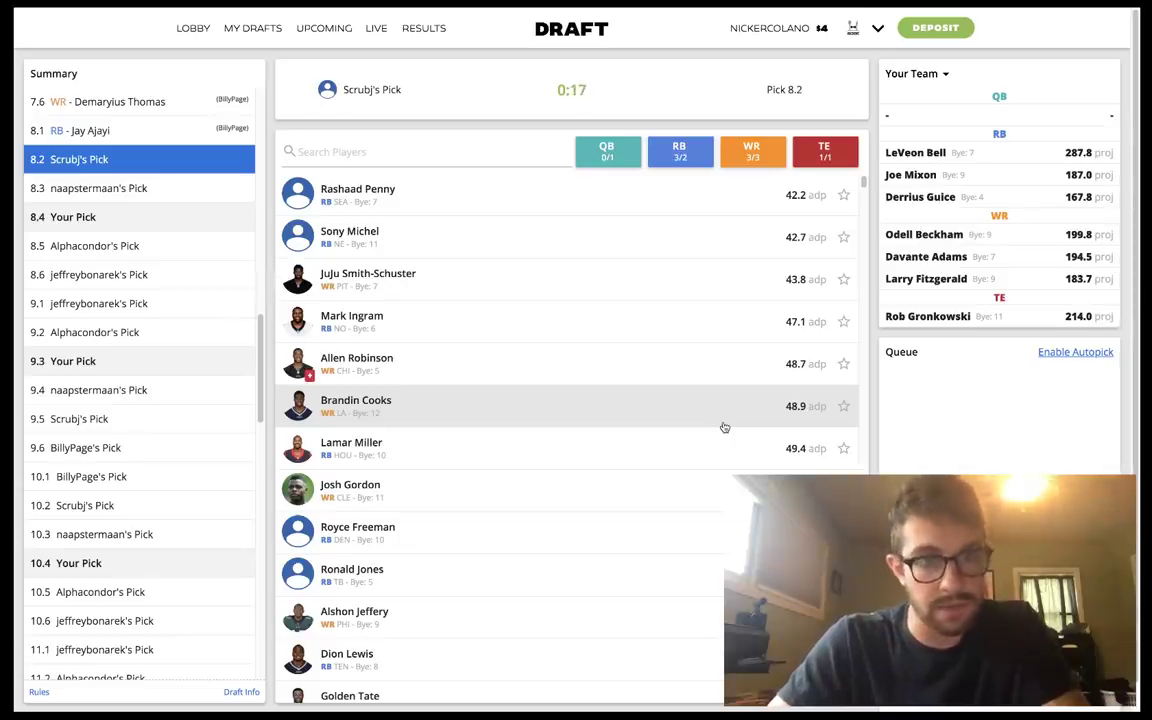
scroll(658, 422, "down", 3)
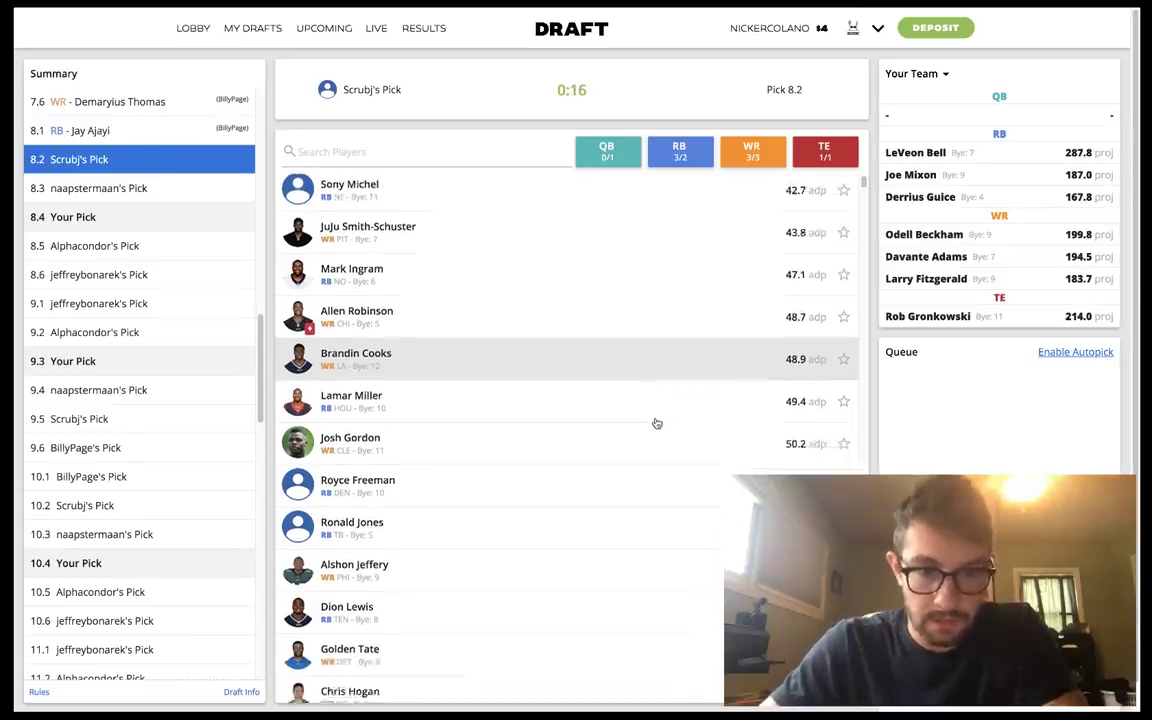
scroll(658, 422, "up", 3)
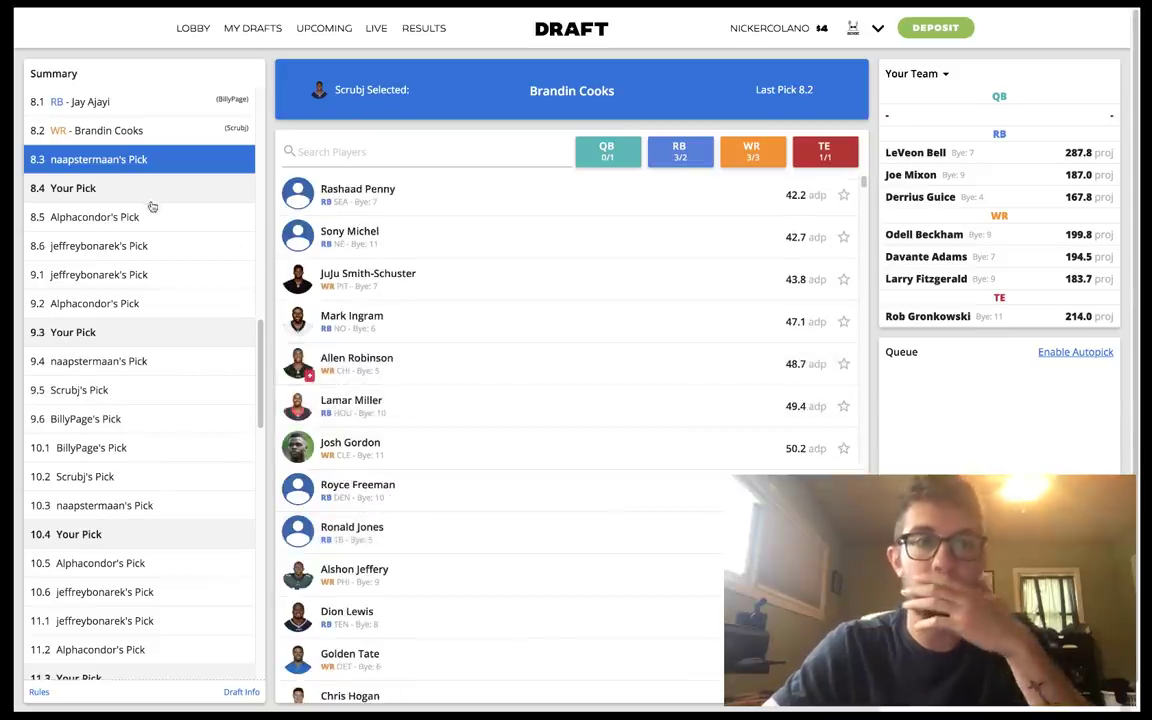
scroll(149, 200, "up", 3)
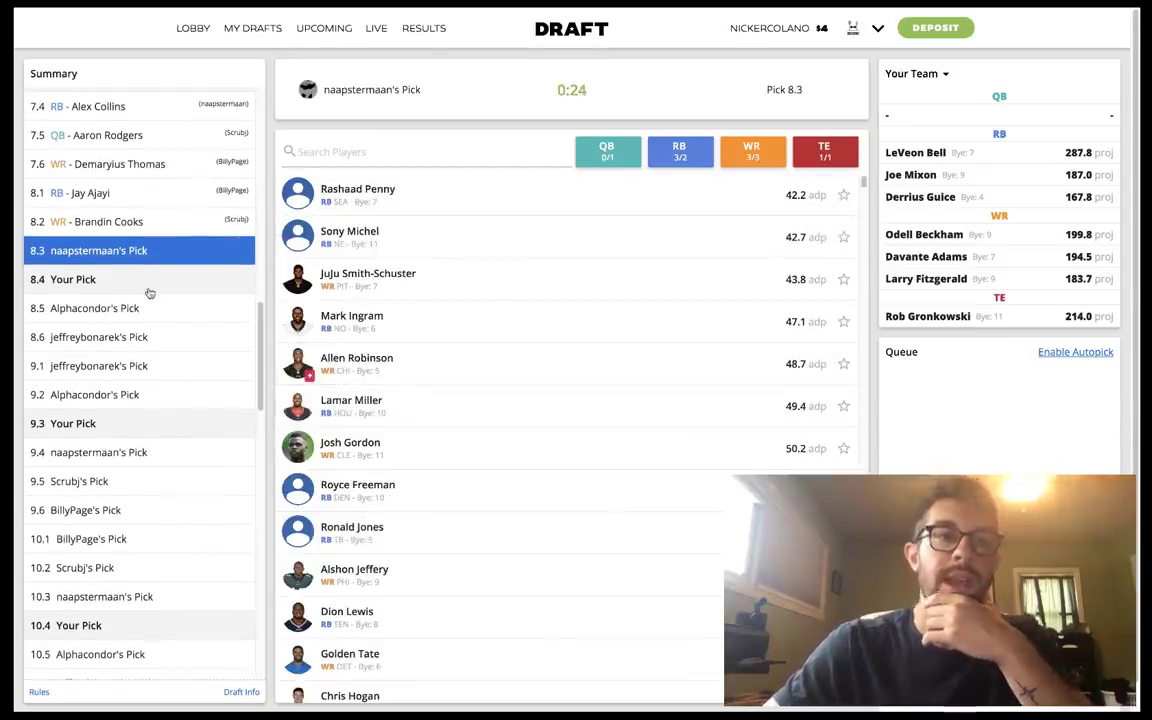
scroll(149, 293, "up", 3)
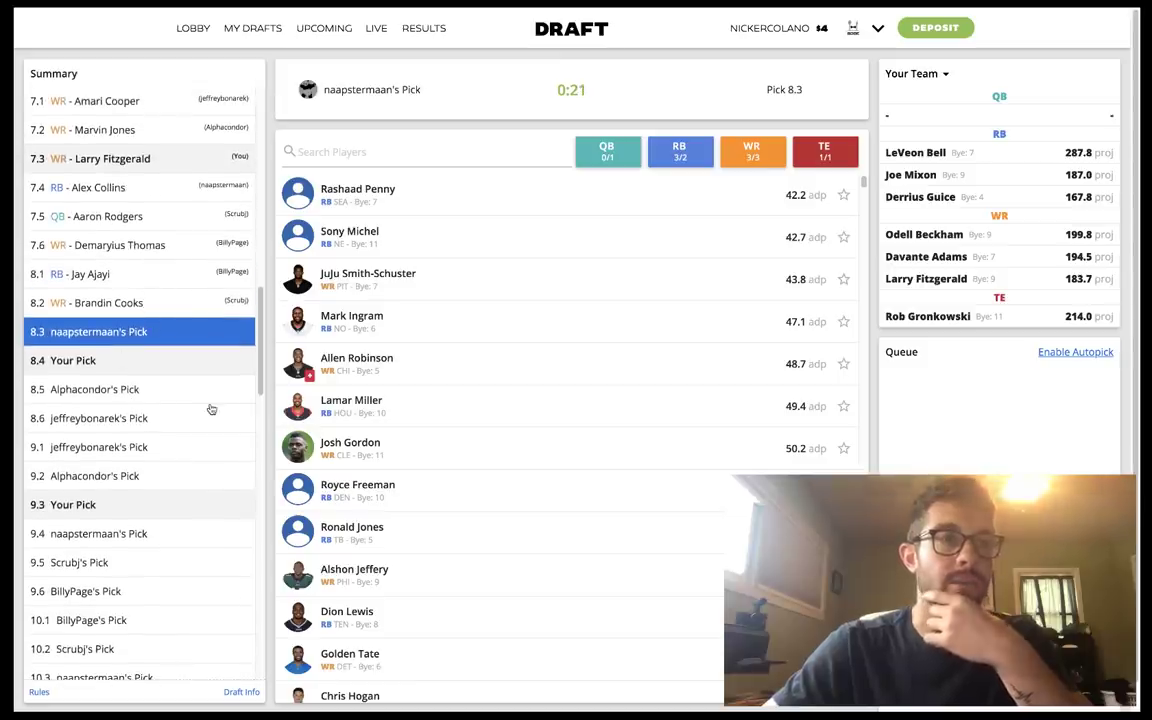
scroll(172, 427, "down", 1)
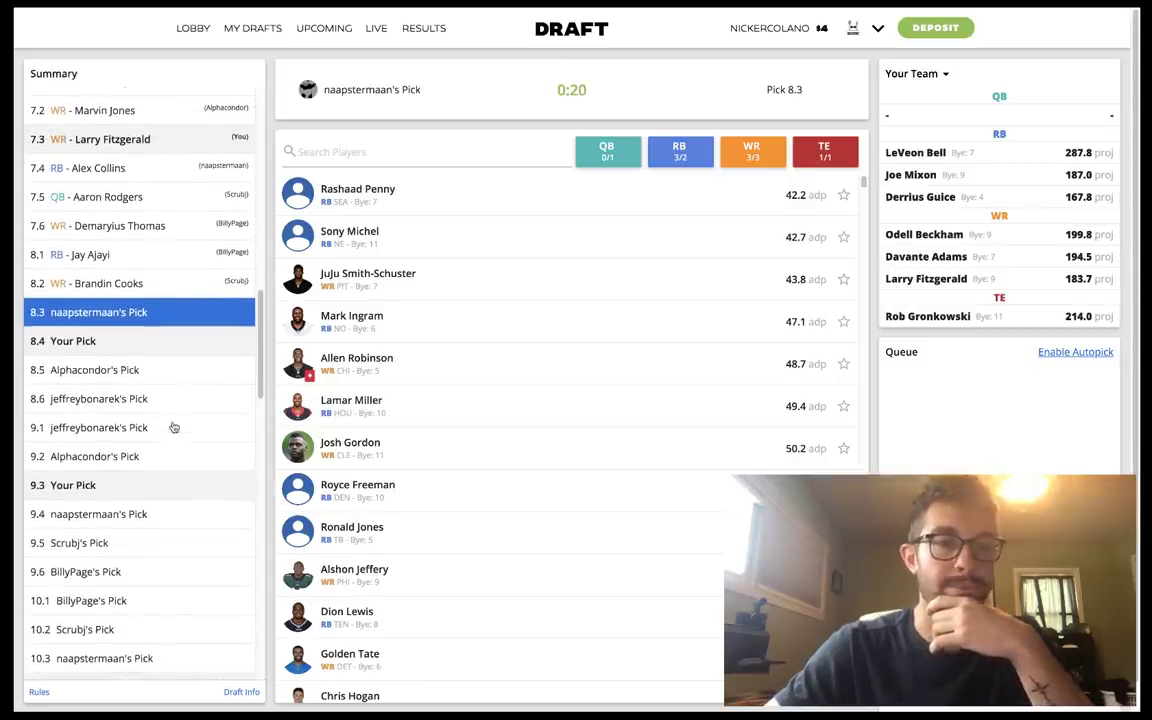
scroll(375, 392, "down", 1)
scroll(370, 420, "down", 1)
scroll(368, 442, "up", 2)
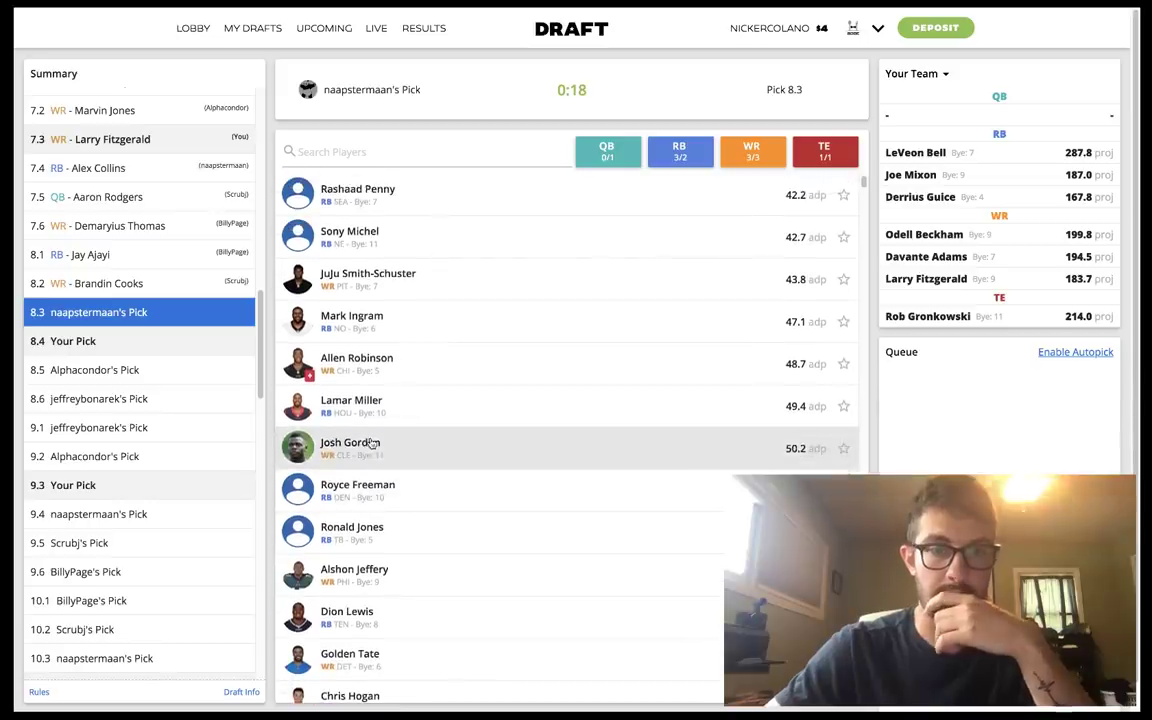
- Recheck the other drafters' earlier picks in the summary and draft running back Lamar Miller with pick 8.4
scroll(203, 303, "up", 1)
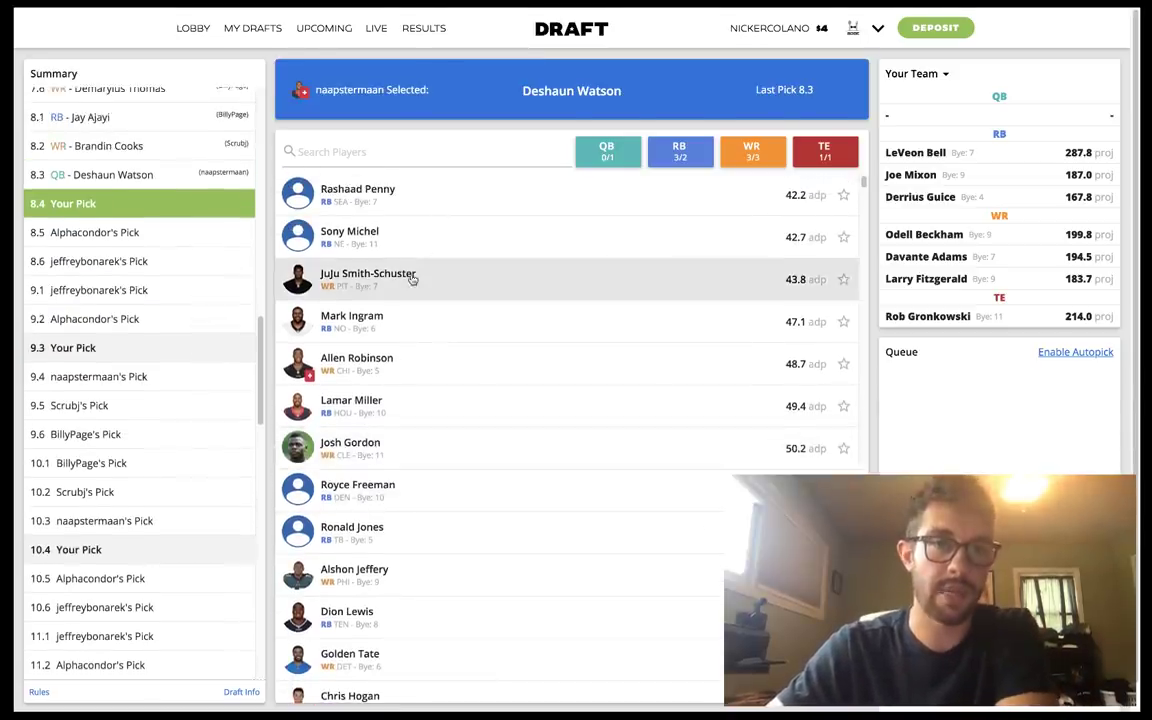
scroll(408, 279, "up", 1)
scroll(152, 198, "up", 5)
scroll(152, 198, "down", 5)
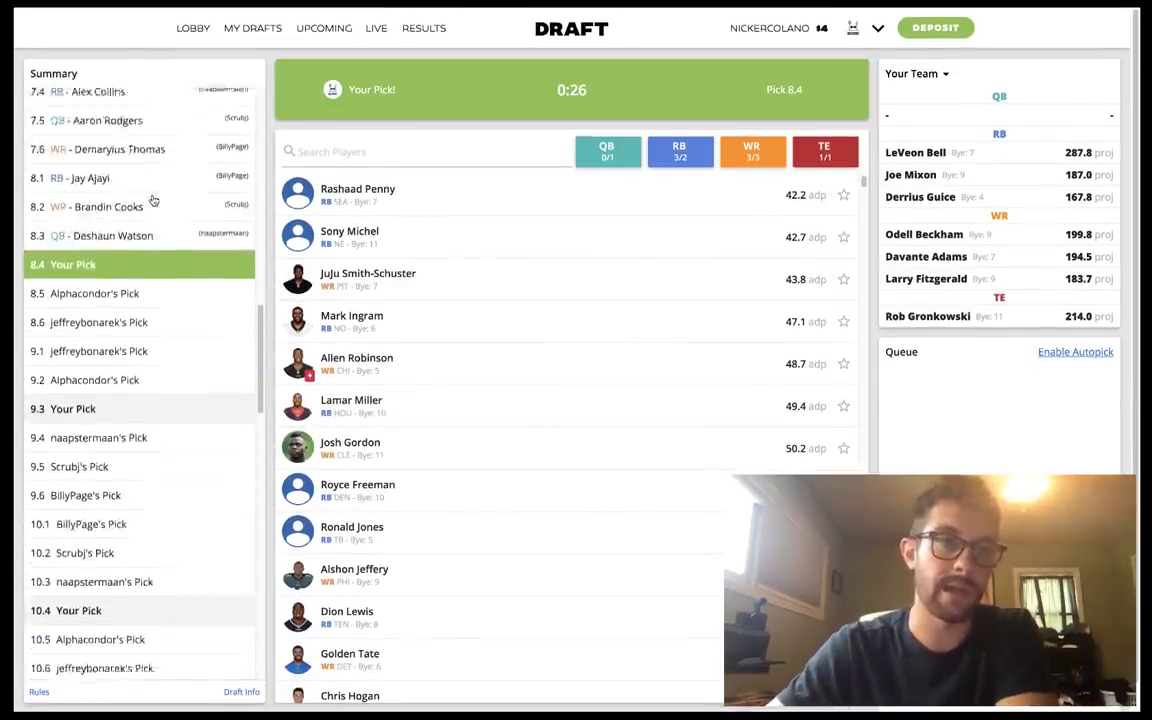
scroll(153, 200, "up", 2)
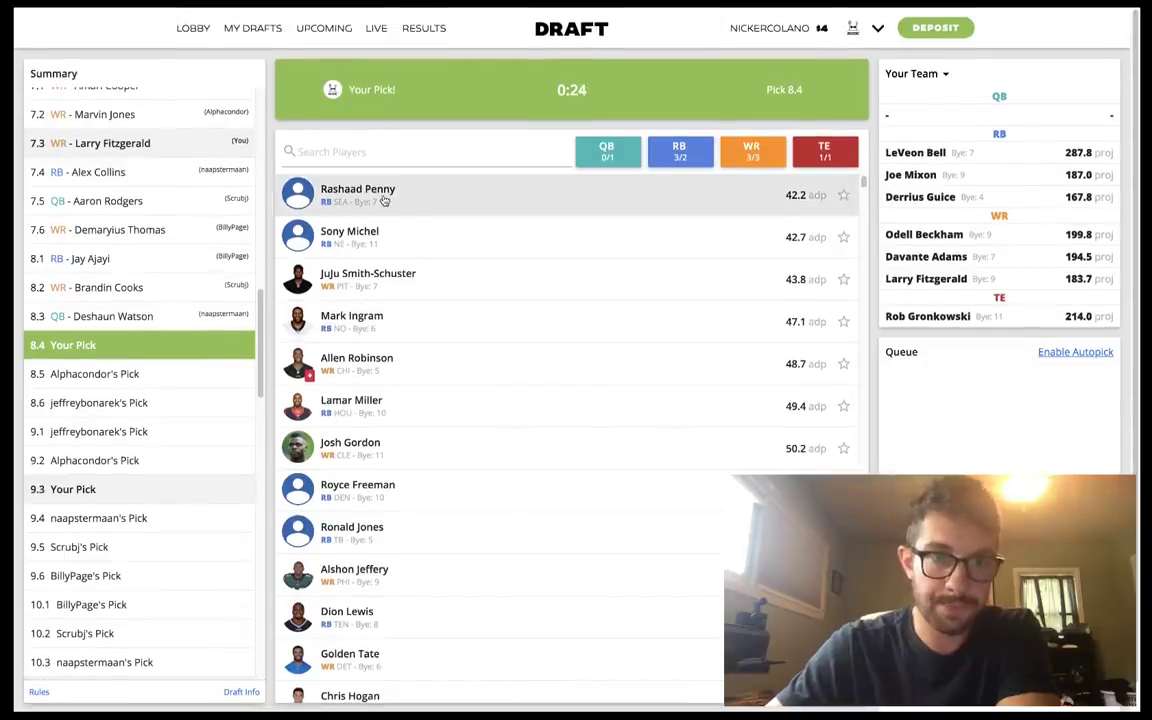
scroll(418, 338, "down", 1)
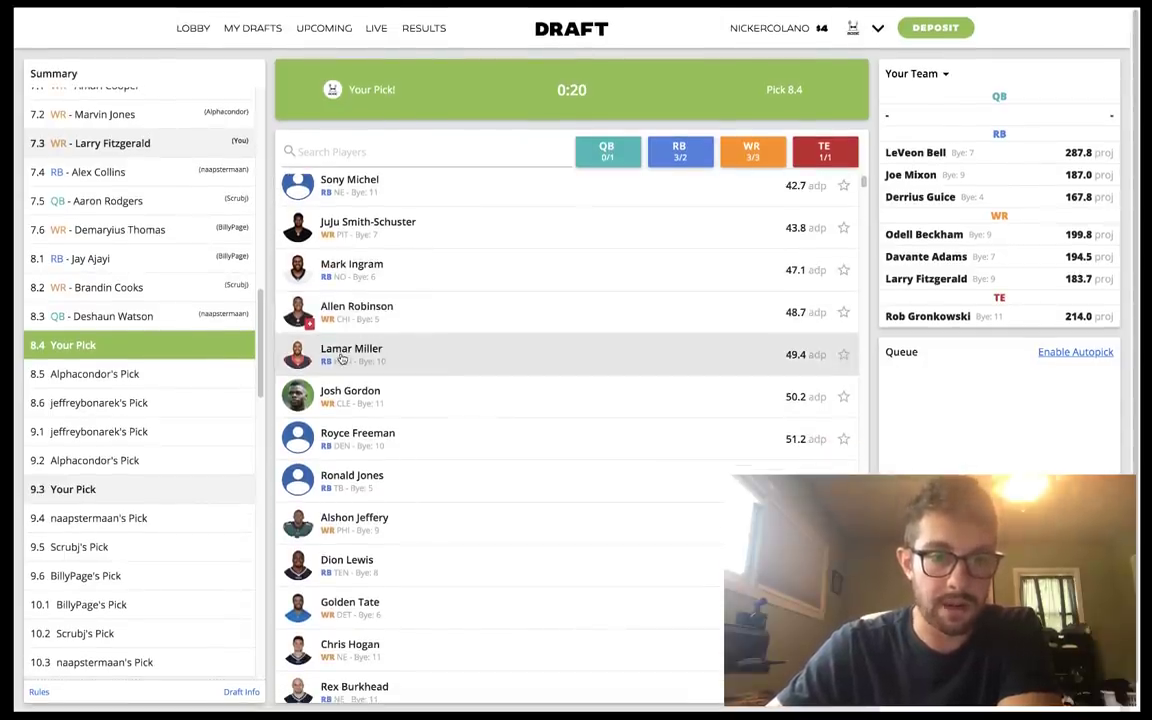
left_click(342, 358)
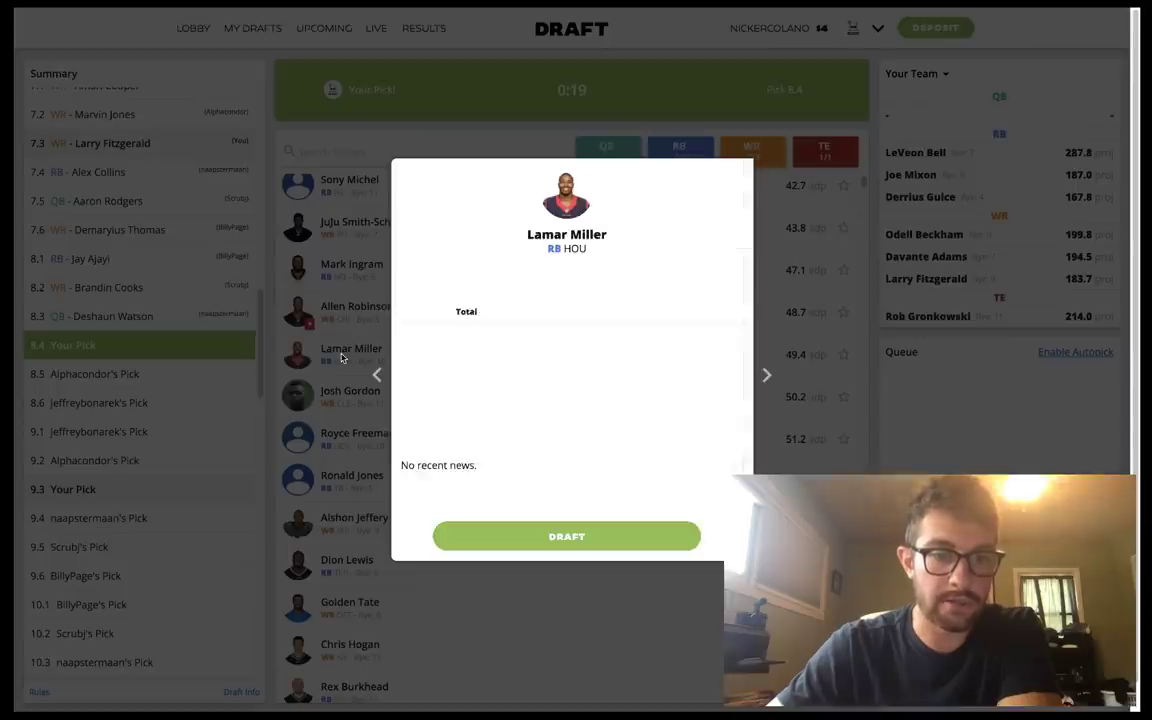
left_click(600, 545)
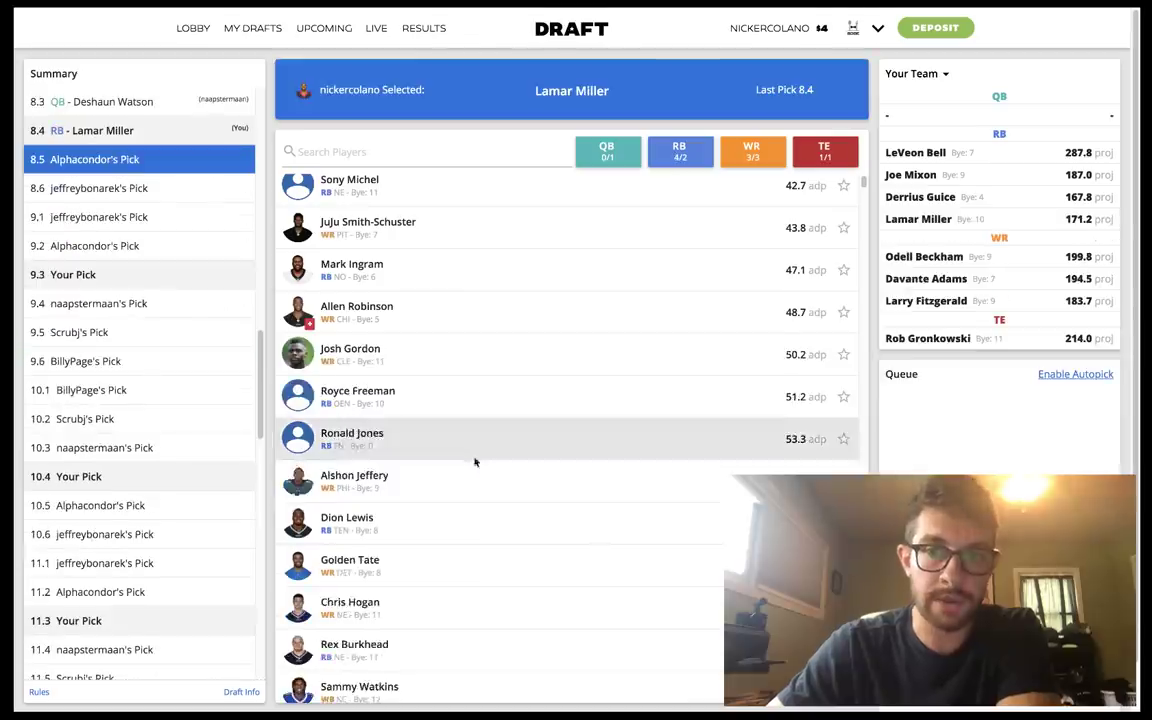